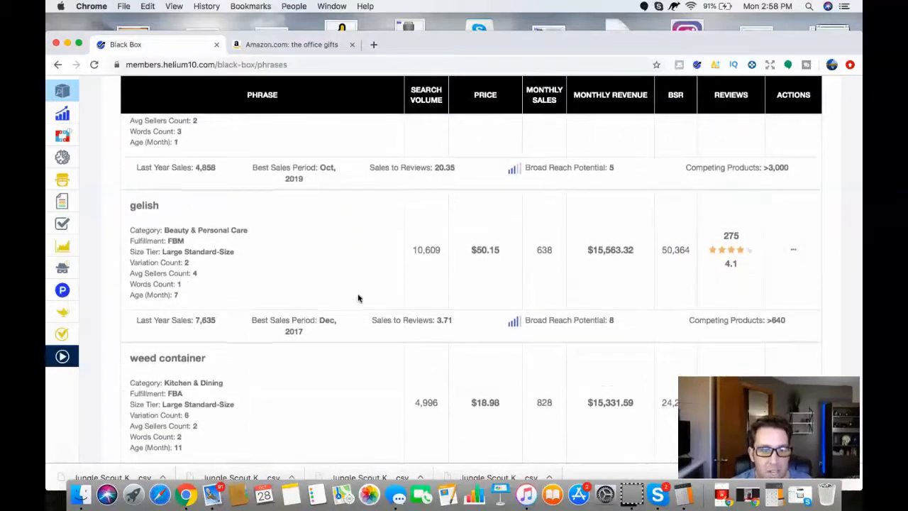
Open the Amazon search results for the "weed container" phrase in a new tab.
scroll(358, 298, "down", 3)
scroll(358, 298, "down", 1)
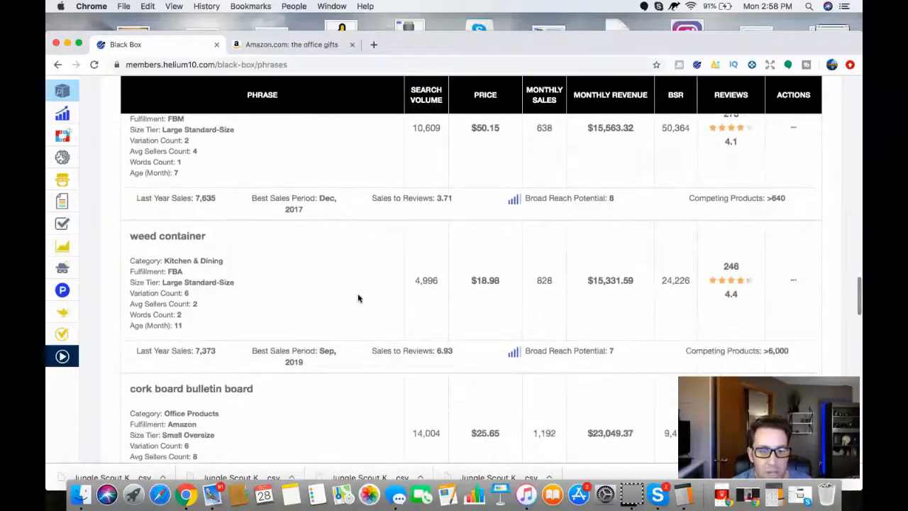
scroll(358, 298, "down", 2)
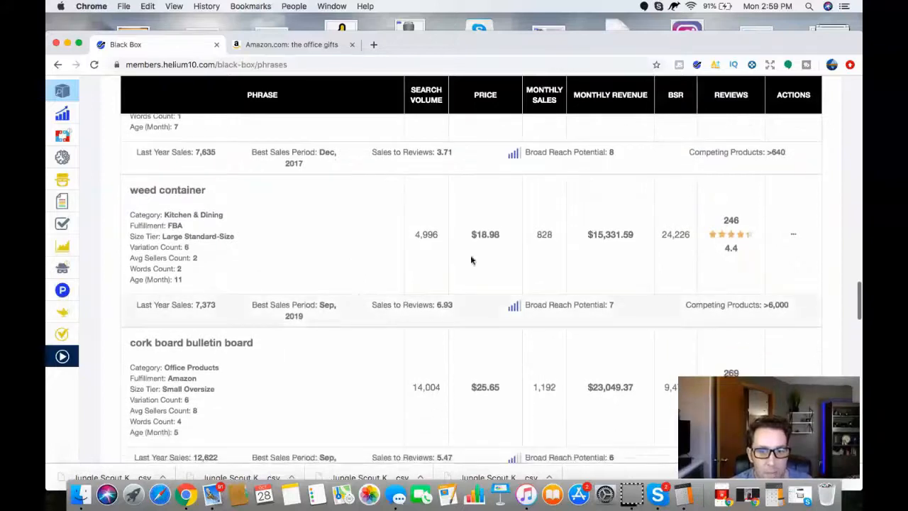
right_click(788, 238)
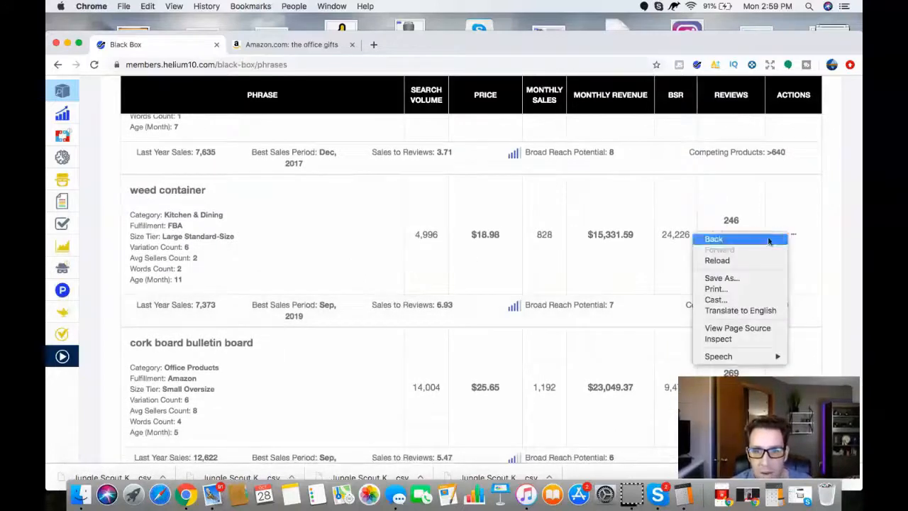
left_click(794, 233)
left_click(795, 237)
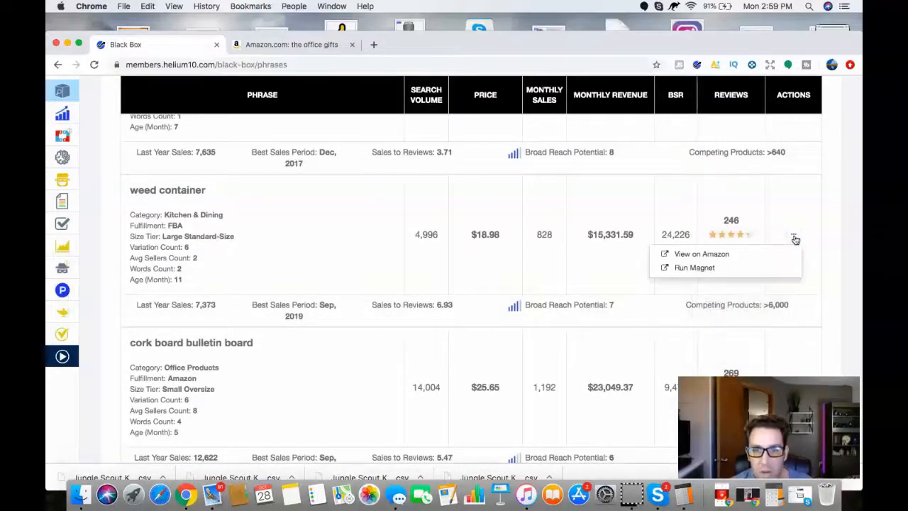
right_click(737, 256)
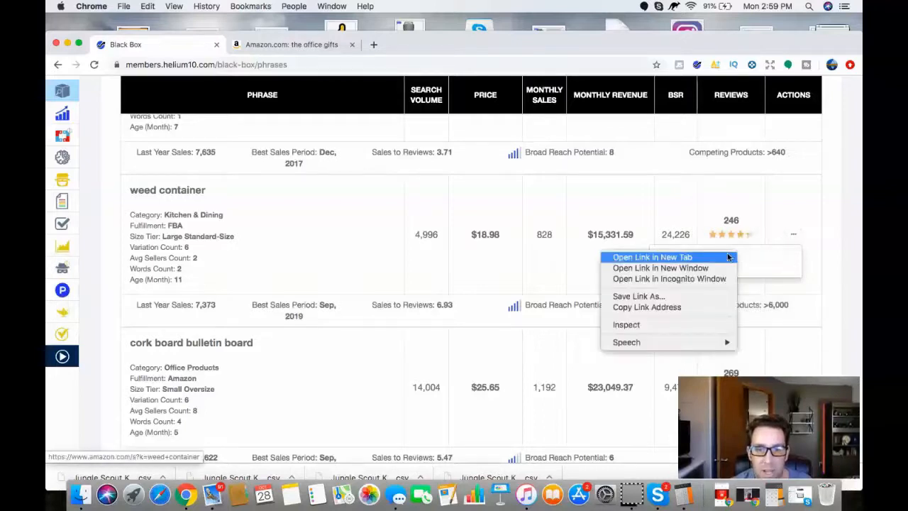
left_click(727, 256)
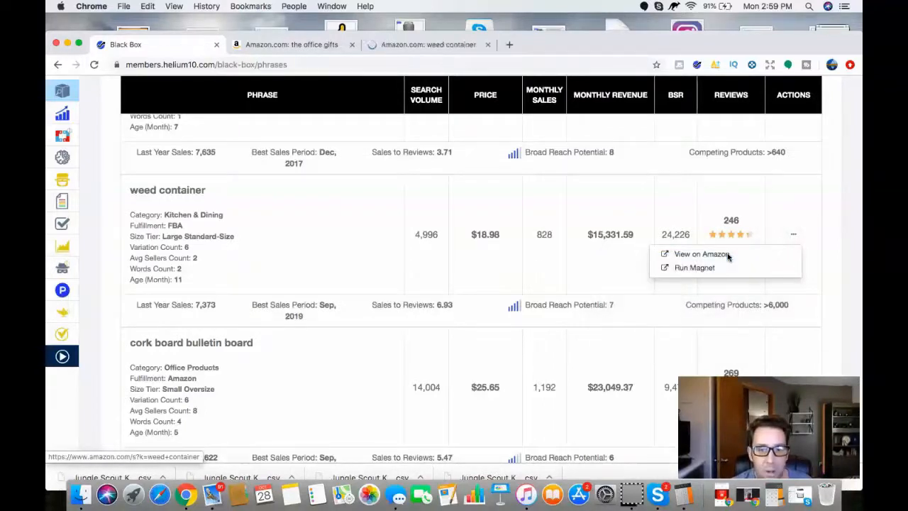
left_click(386, 366)
Open the Amazon search results for the "body paint" phrase in a new tab.
scroll(386, 365, "down", 2)
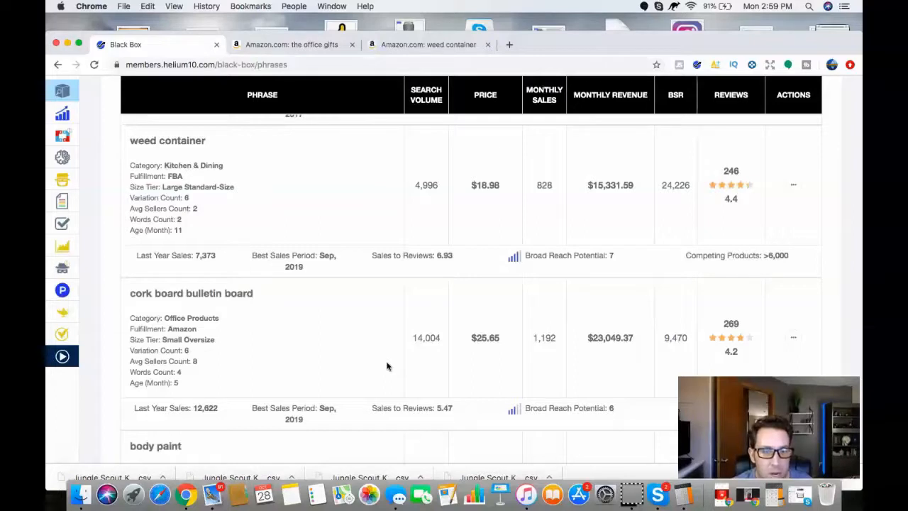
scroll(585, 319, "down", 2)
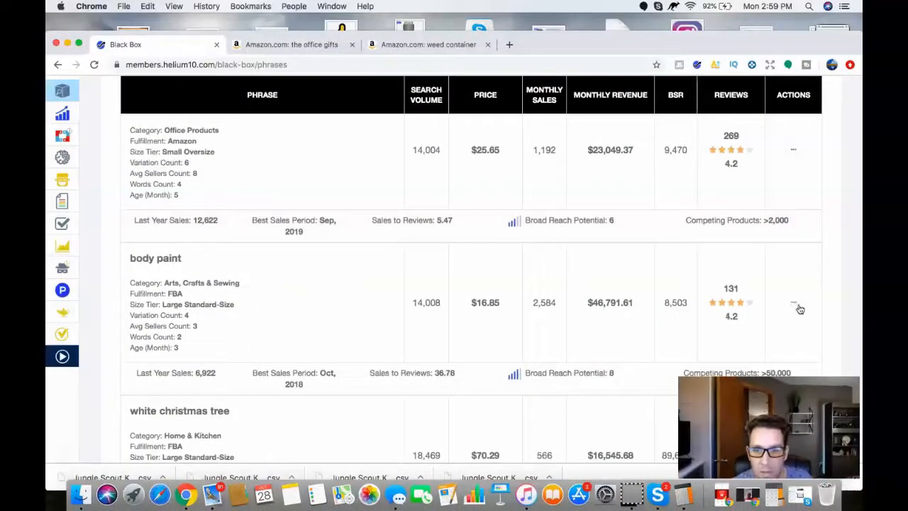
right_click(792, 303)
left_click(791, 288)
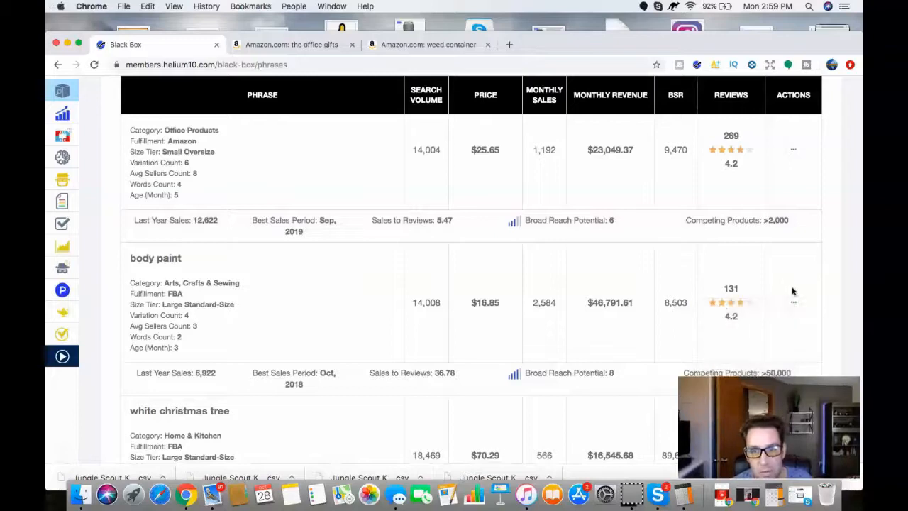
left_click(794, 304)
right_click(731, 325)
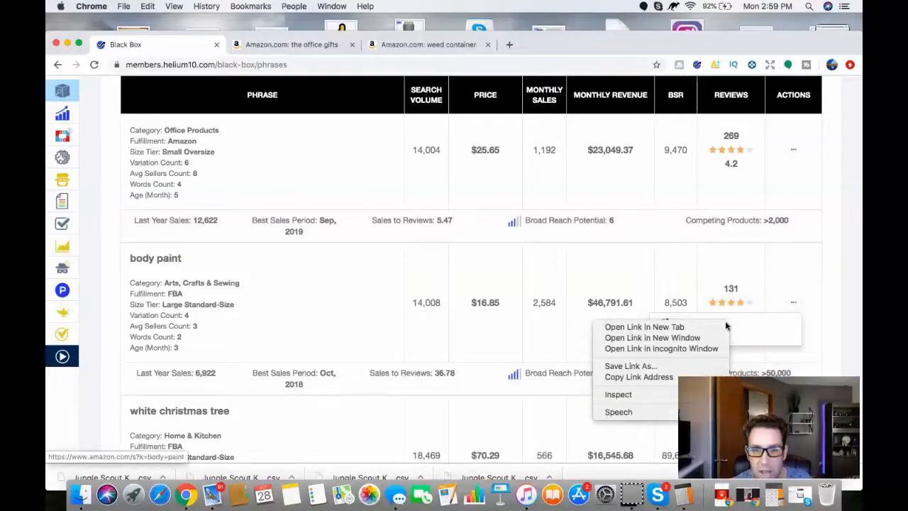
left_click(628, 325)
Open the Amazon search results for the "underbed storage" phrase in a new tab and close its actions list.
scroll(454, 350, "down", 5)
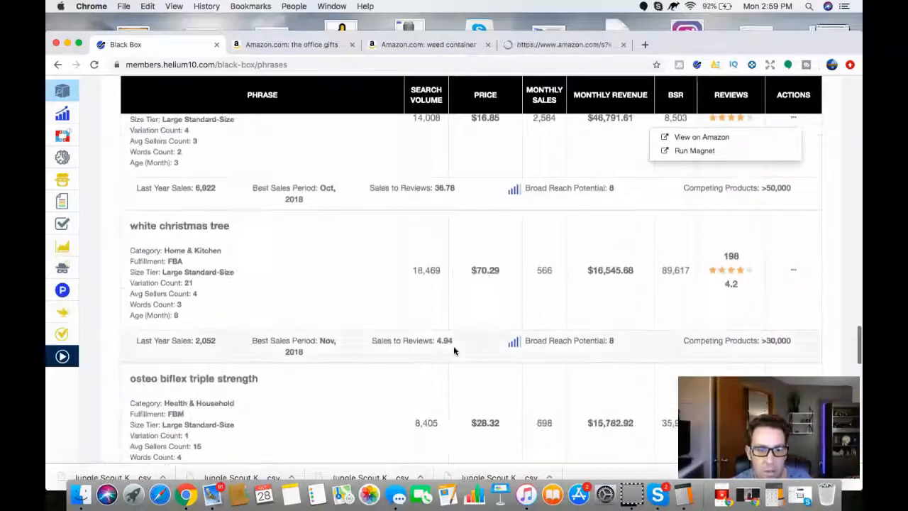
scroll(454, 350, "down", 1)
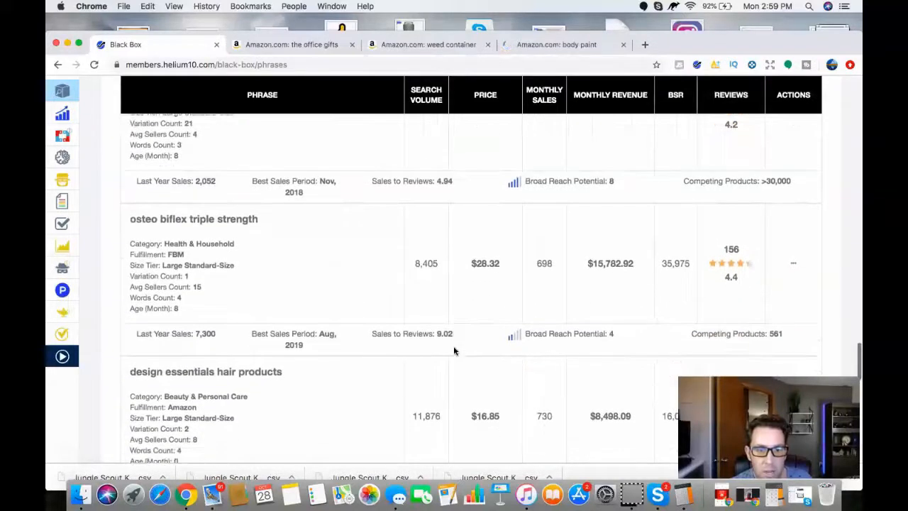
scroll(454, 350, "down", 1)
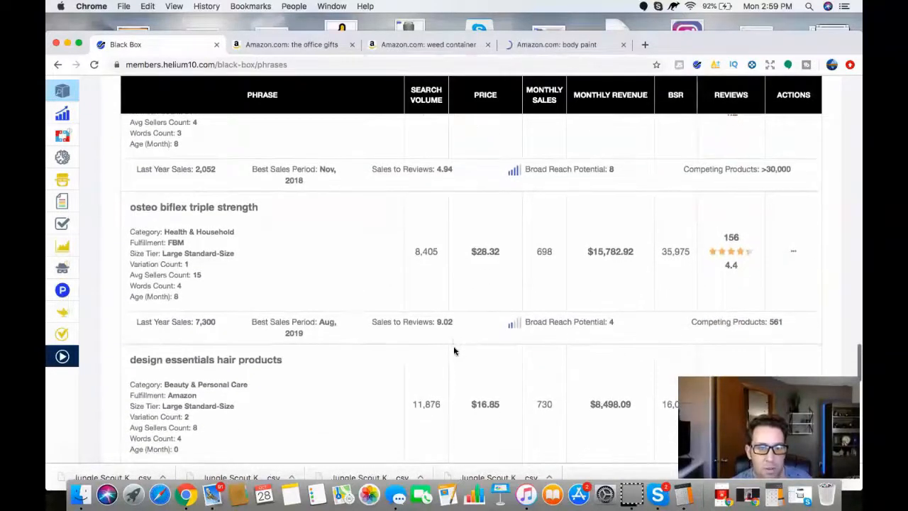
scroll(454, 350, "down", 3)
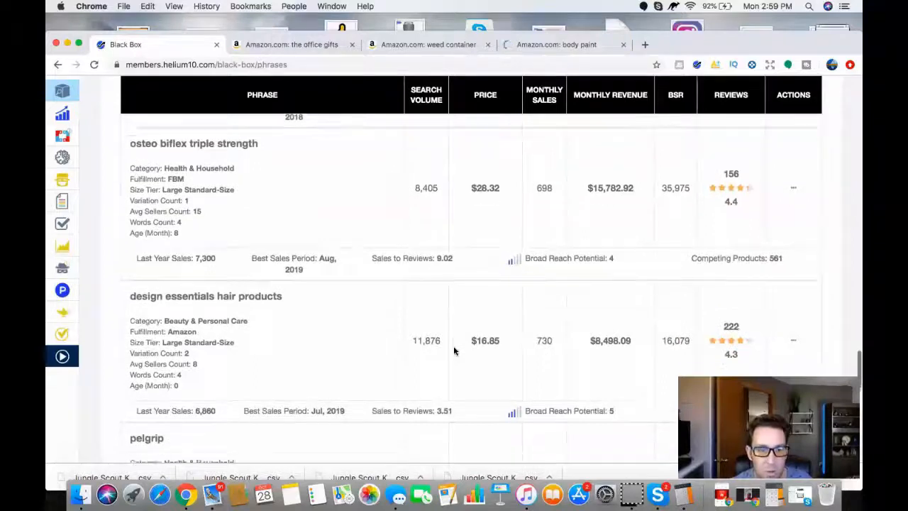
scroll(454, 351, "down", 7)
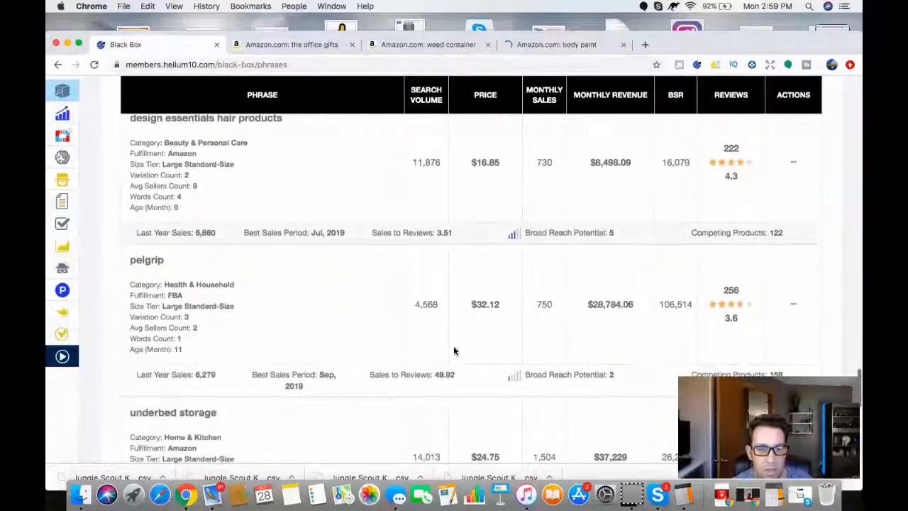
scroll(453, 350, "down", 3)
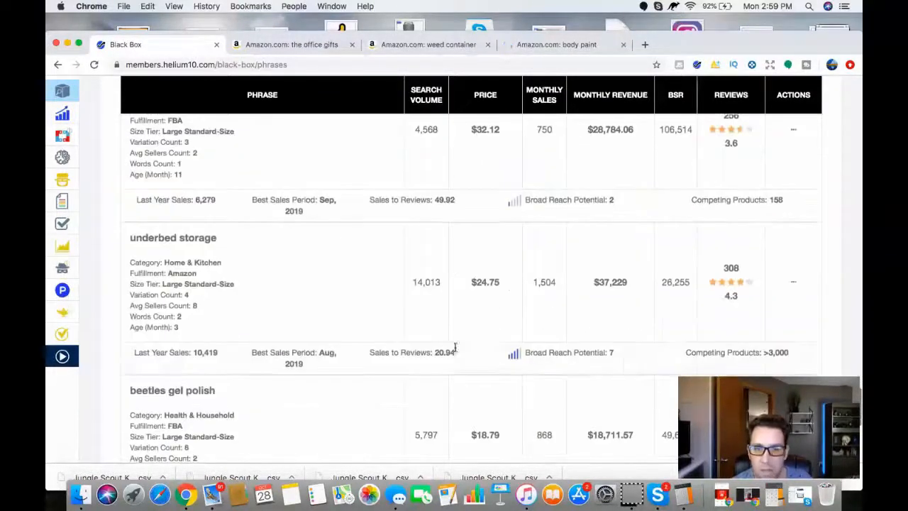
left_click(793, 284)
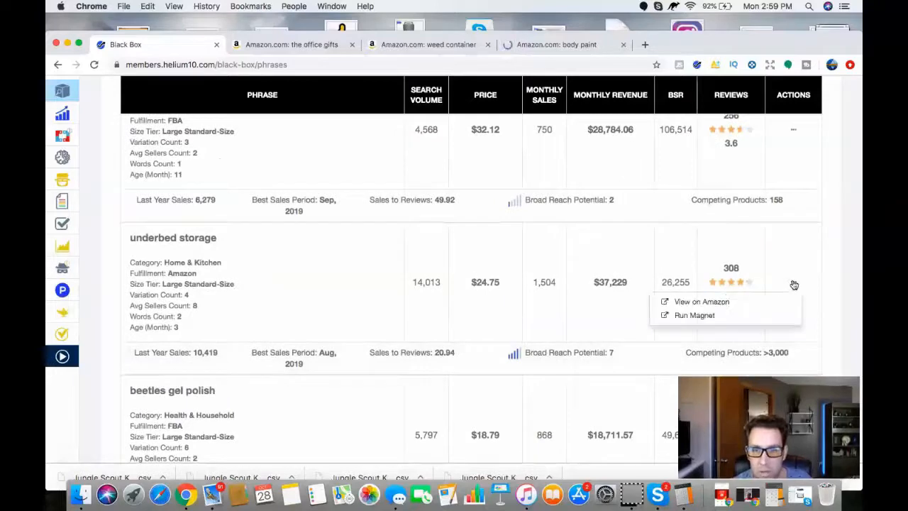
right_click(738, 302)
left_click(722, 310)
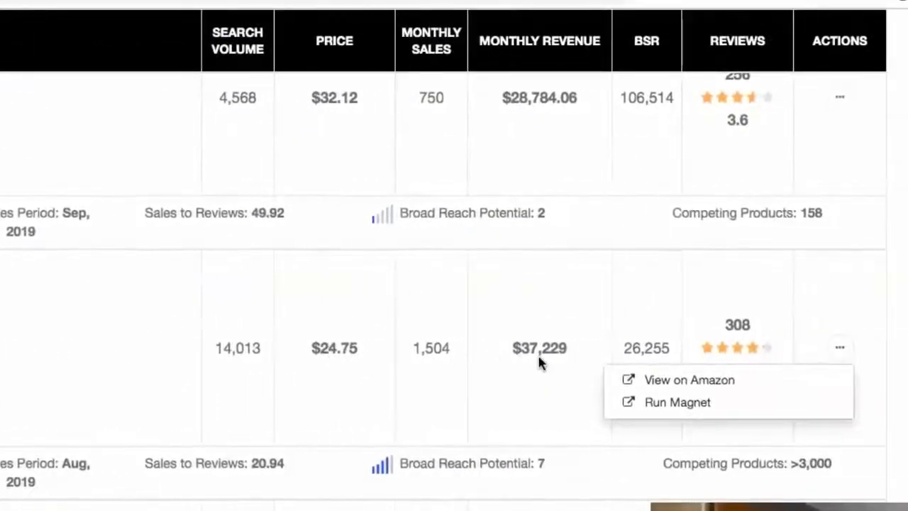
left_click_drag(509, 355, 574, 314)
left_click(577, 312)
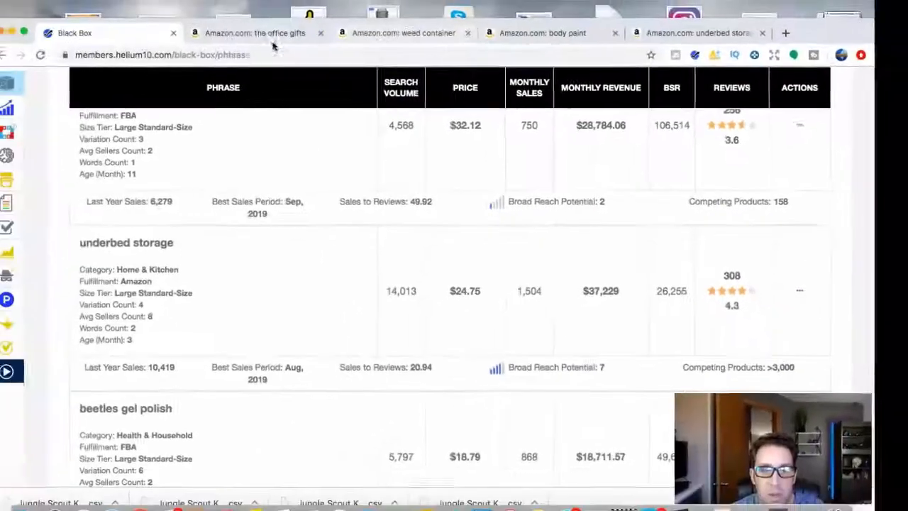
Dismiss the promotional banner on the "the office gifts" Amazon results and run Helium 10's Xray product research there.
left_click(303, 44)
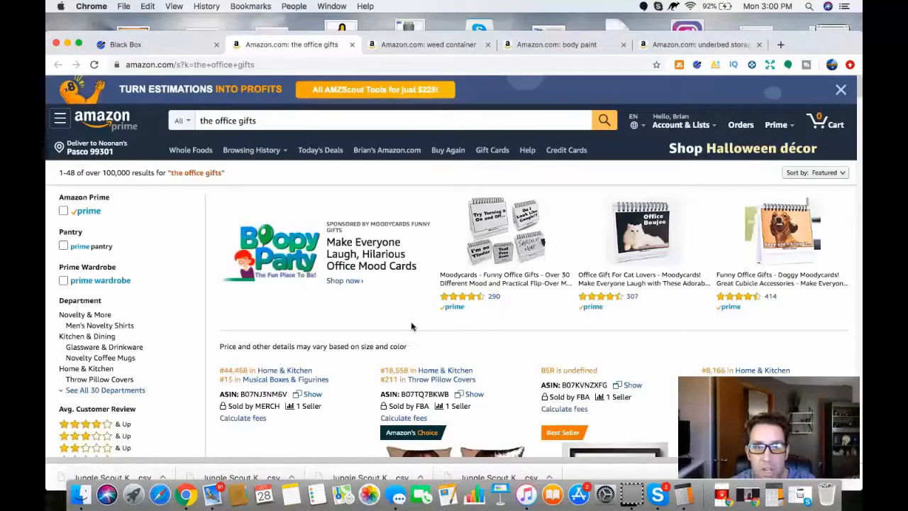
left_click(841, 91)
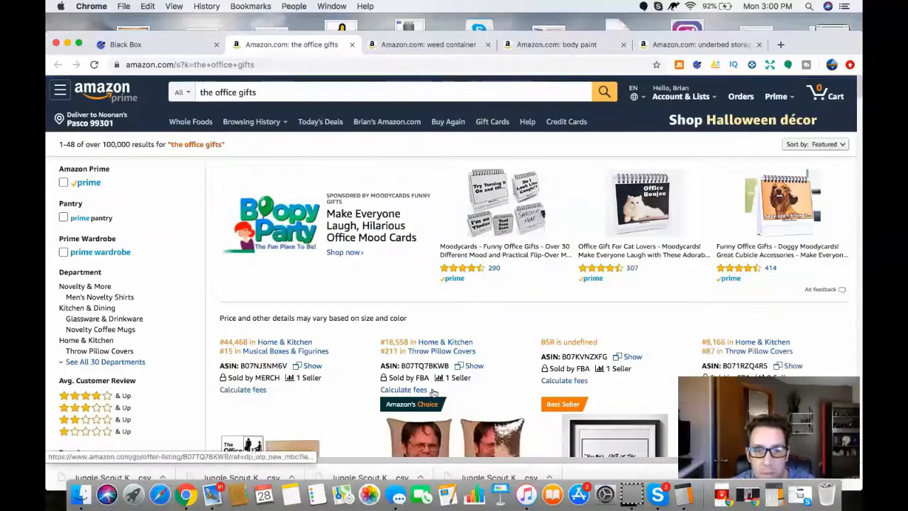
scroll(434, 393, "down", 2)
scroll(434, 393, "up", 1)
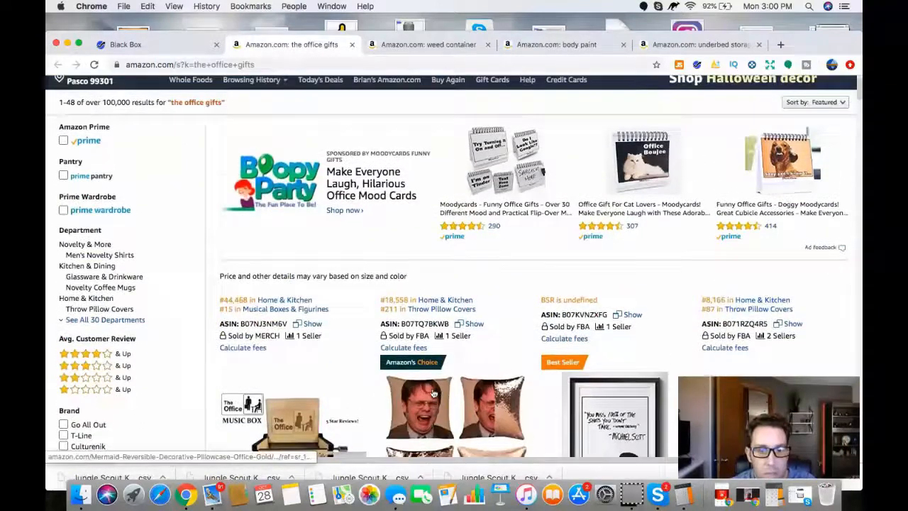
scroll(434, 393, "down", 8)
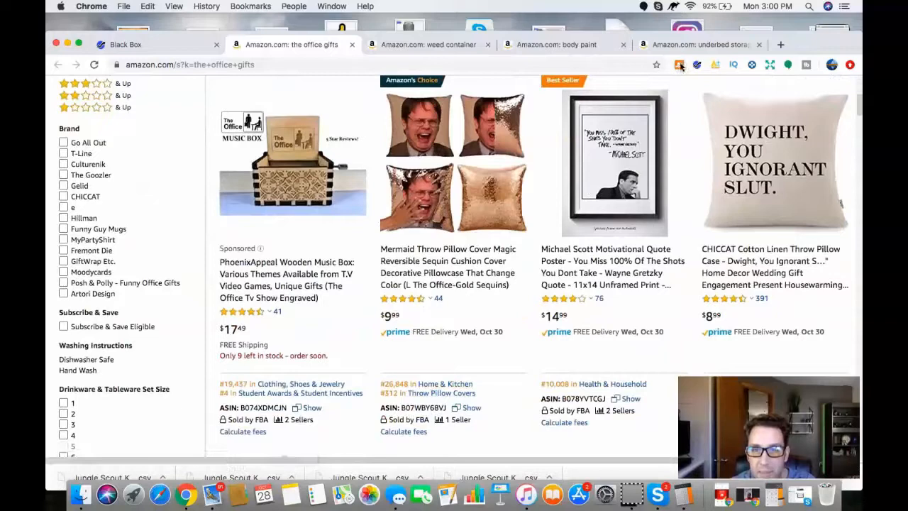
left_click(696, 66)
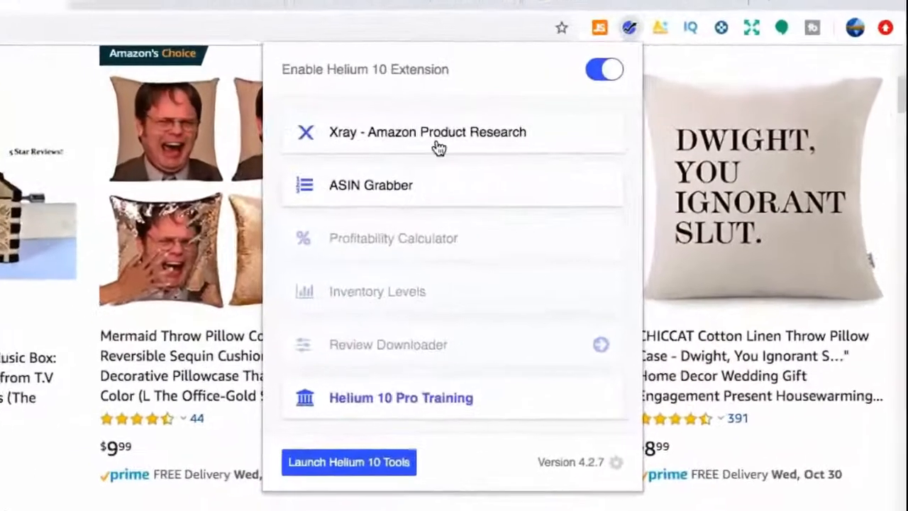
left_click(434, 148)
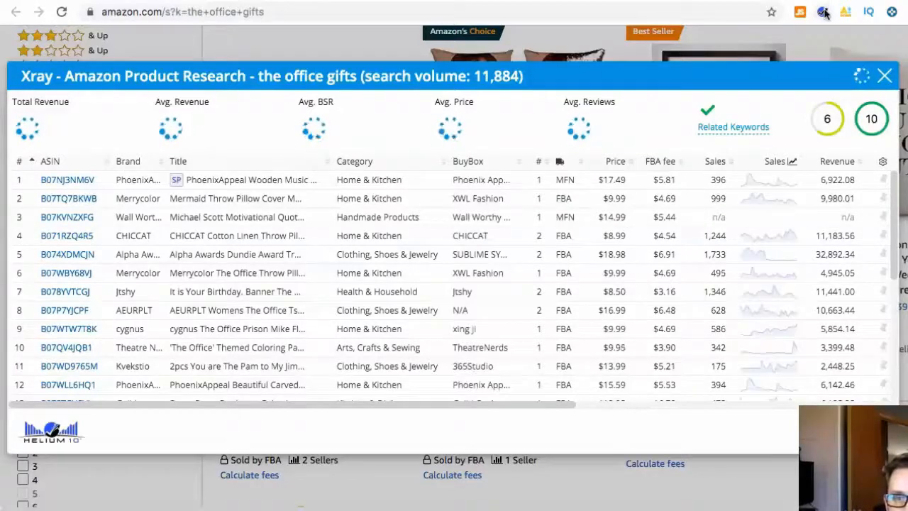
Look over the "weed container" Amazon results and run Helium 10's Xray product research on them.
left_click(462, 5)
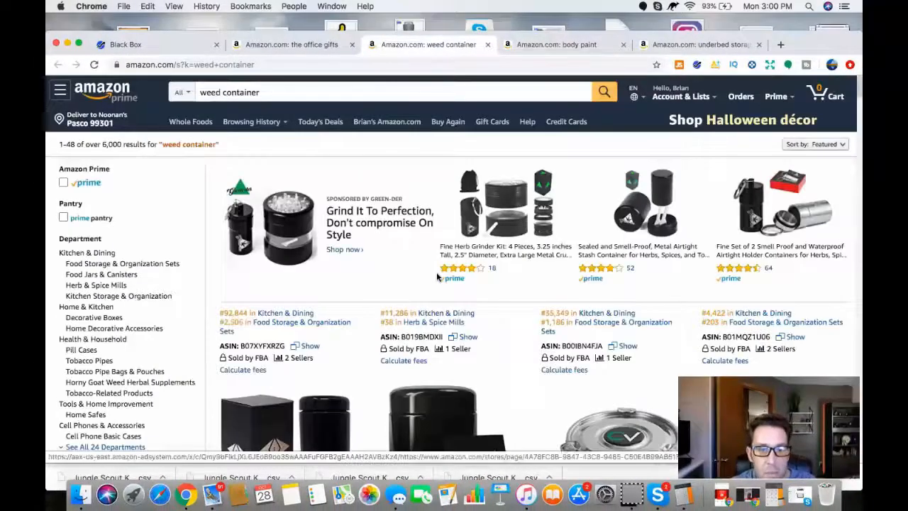
scroll(437, 276, "down", 2)
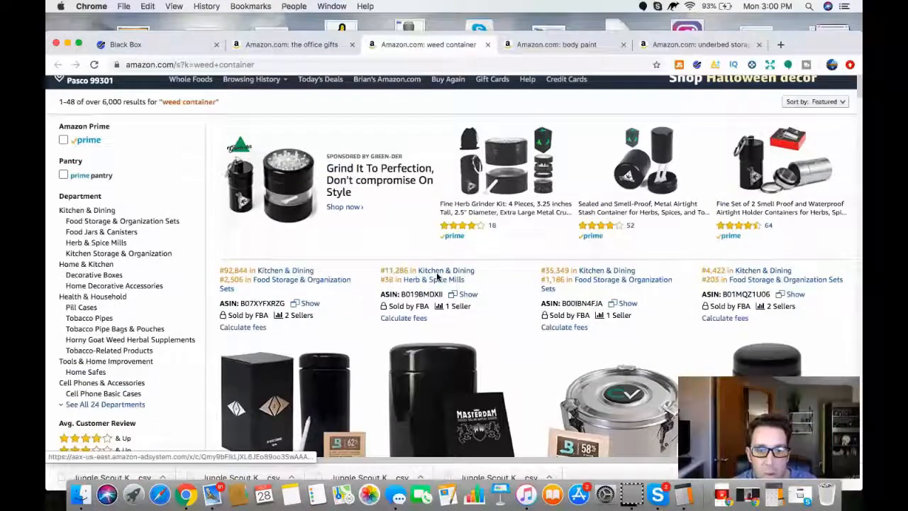
scroll(438, 277, "down", 5)
scroll(437, 277, "up", 4)
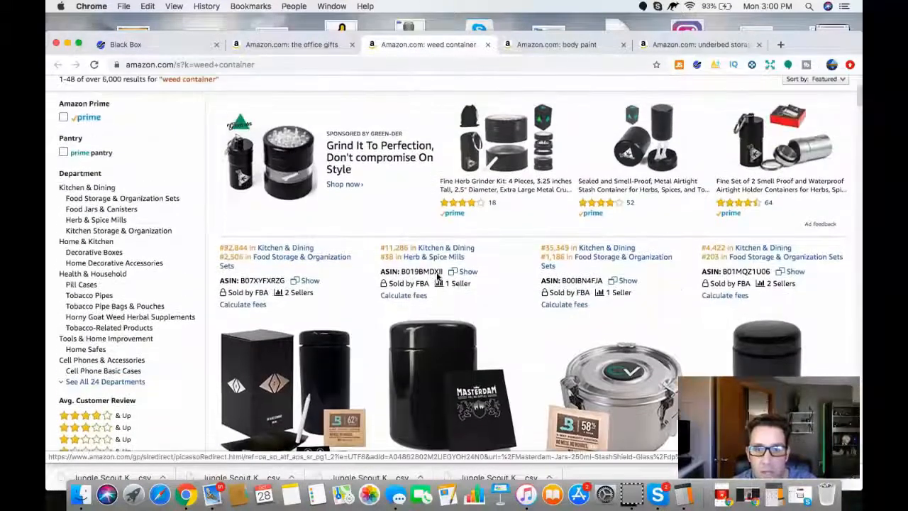
scroll(437, 276, "up", 2)
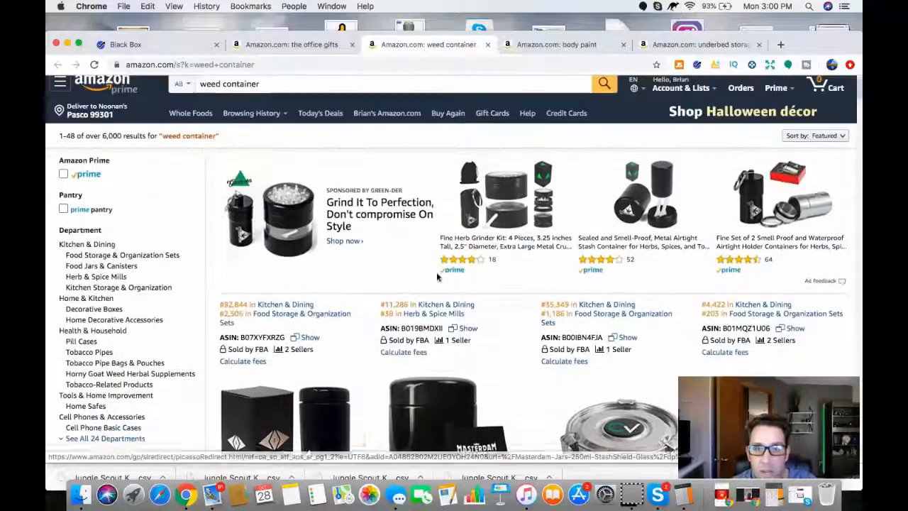
left_click(697, 64)
left_click(632, 130)
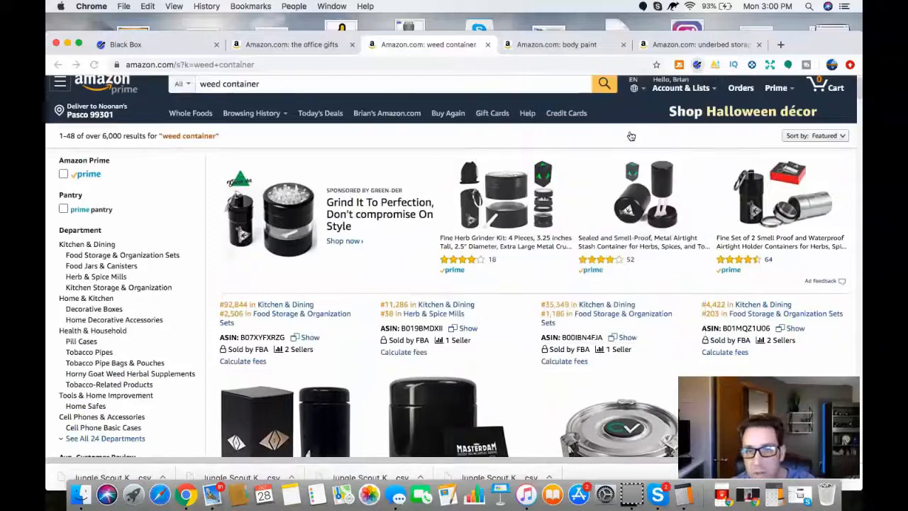
Dismiss the banner and look through the "body paint" Amazon results, and return to the Xray data for "the office gifts".
left_click(551, 46)
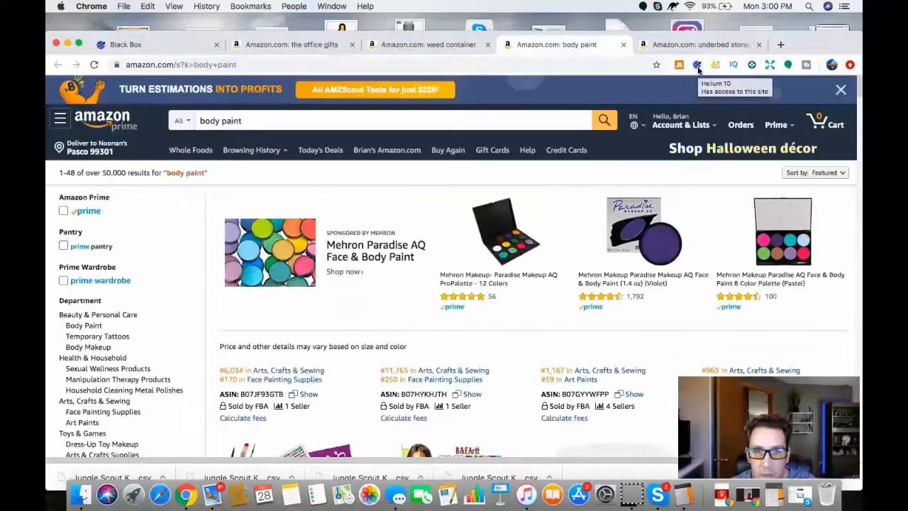
left_click(840, 90)
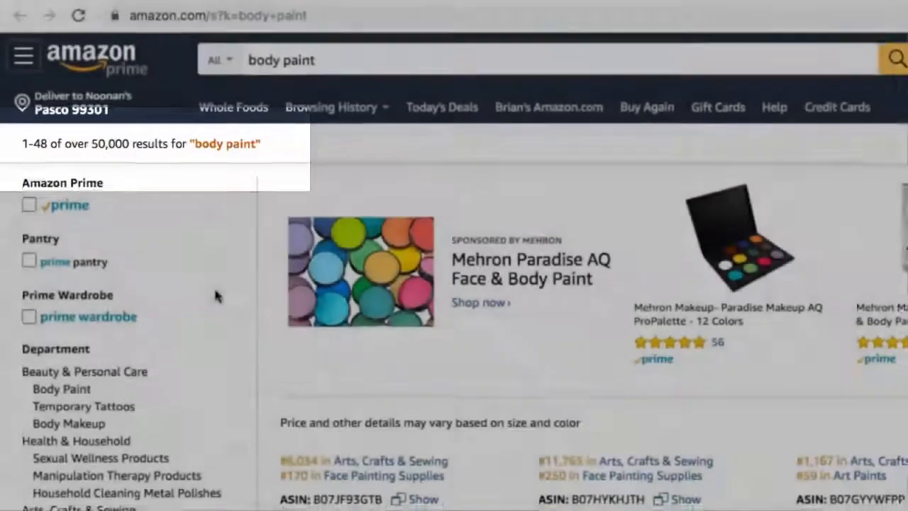
scroll(216, 291, "down", 5)
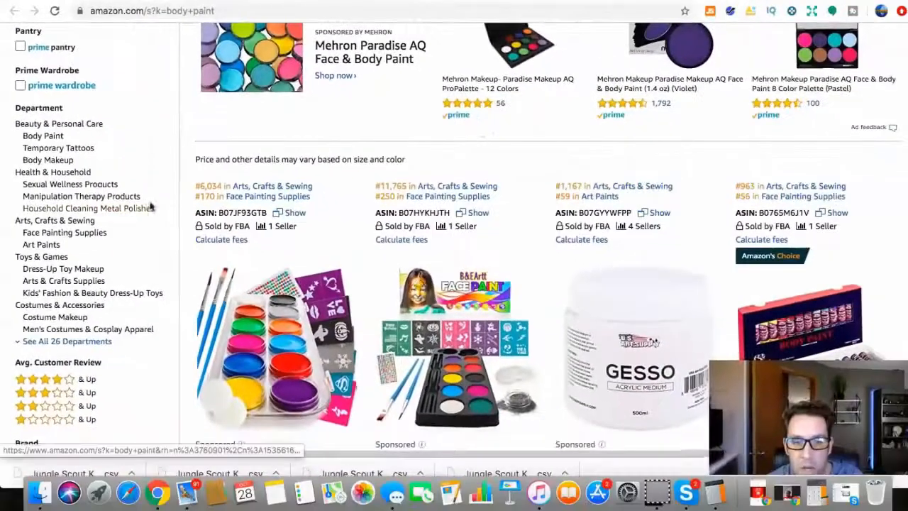
scroll(532, 256, "up", 4)
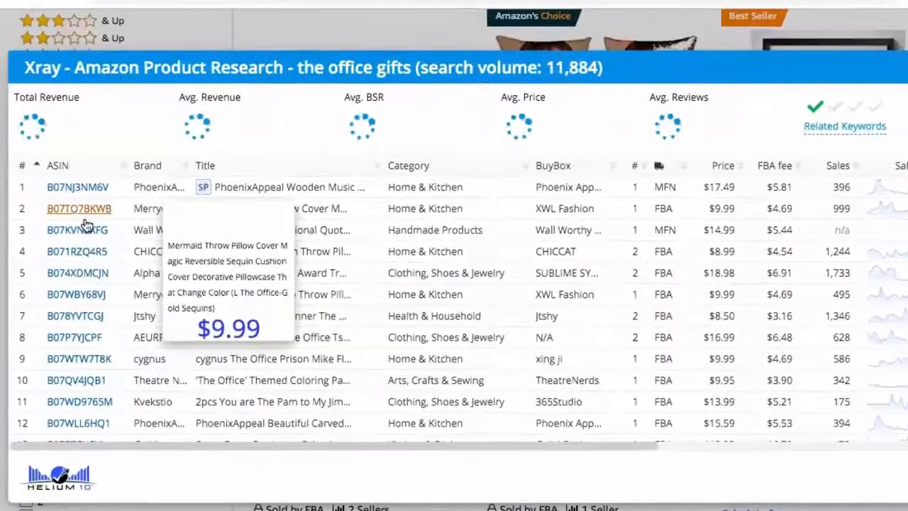
mouse_move(74, 222)
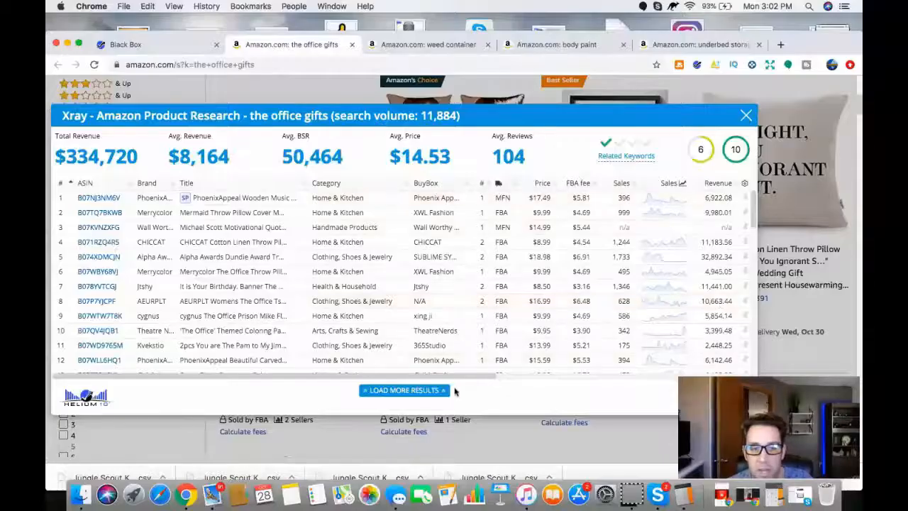
Examine the sales, revenue and review columns of the Xray data for "the office gifts" and preview the keychain and music box listings.
left_click_drag(477, 375, 593, 367)
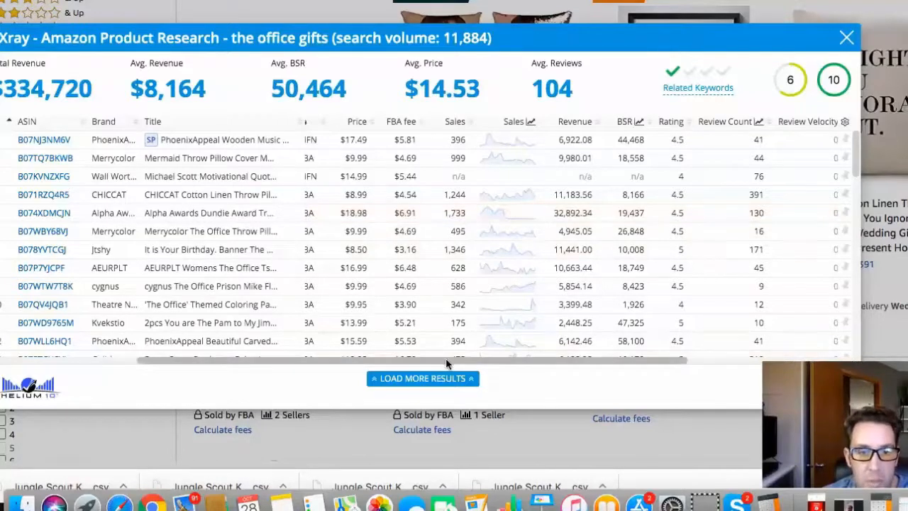
left_click_drag(446, 364, 423, 364)
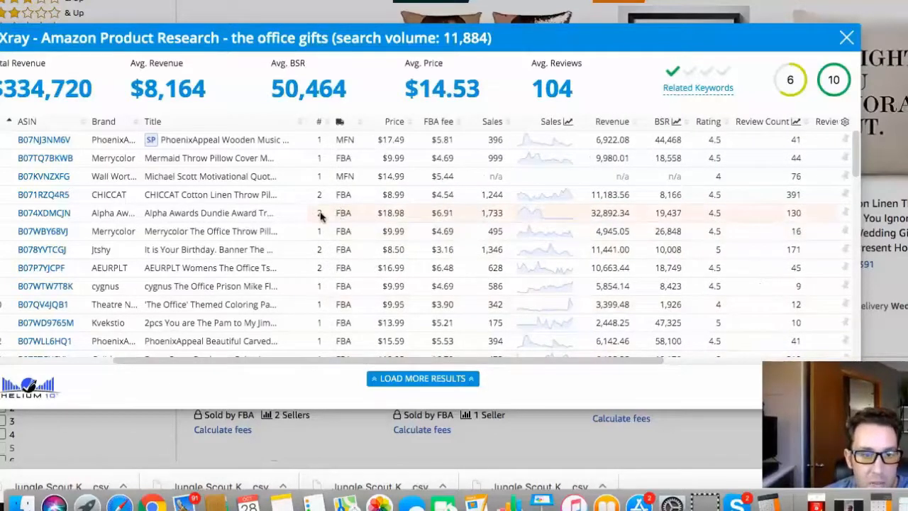
mouse_move(50, 216)
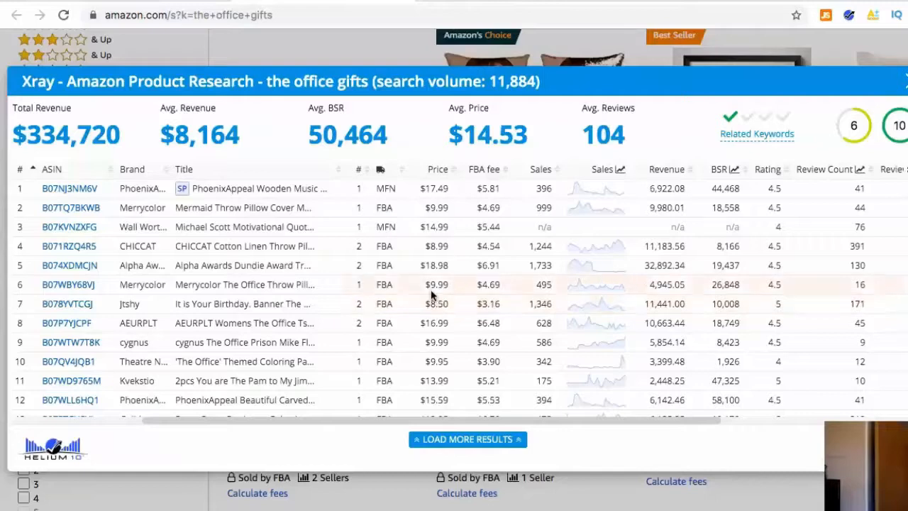
mouse_move(76, 344)
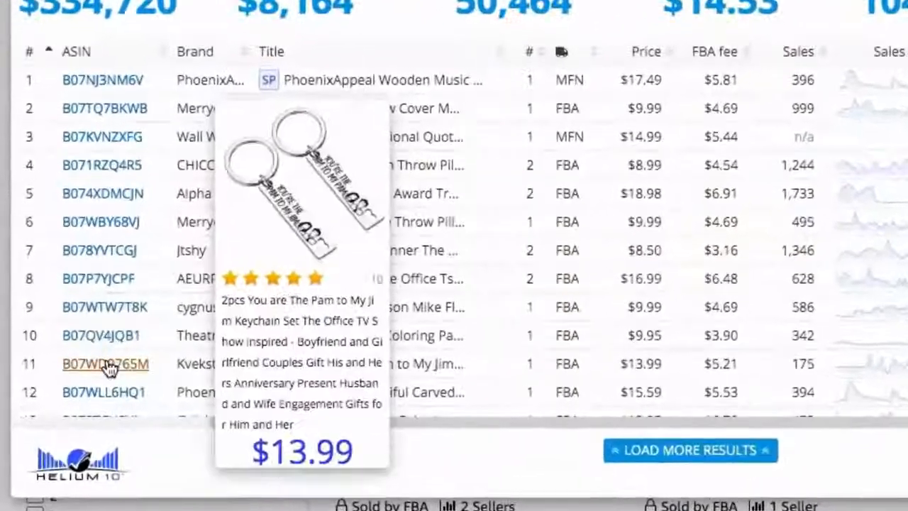
mouse_move(74, 401)
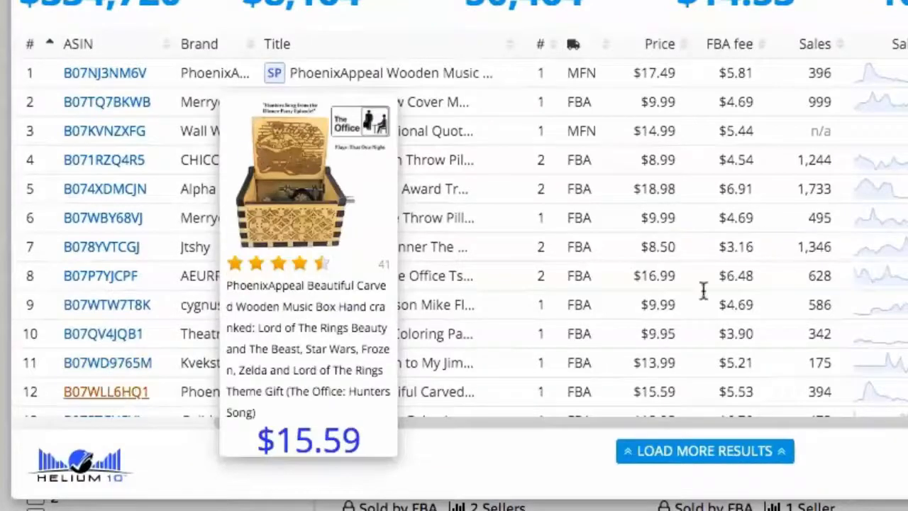
Preview further product listings in "the office gifts" Xray results, including the mugs, colored pencils, sweatshirt and Jim keychain, and compare their figures.
scroll(702, 326, "down", 1)
scroll(702, 326, "down", 1)
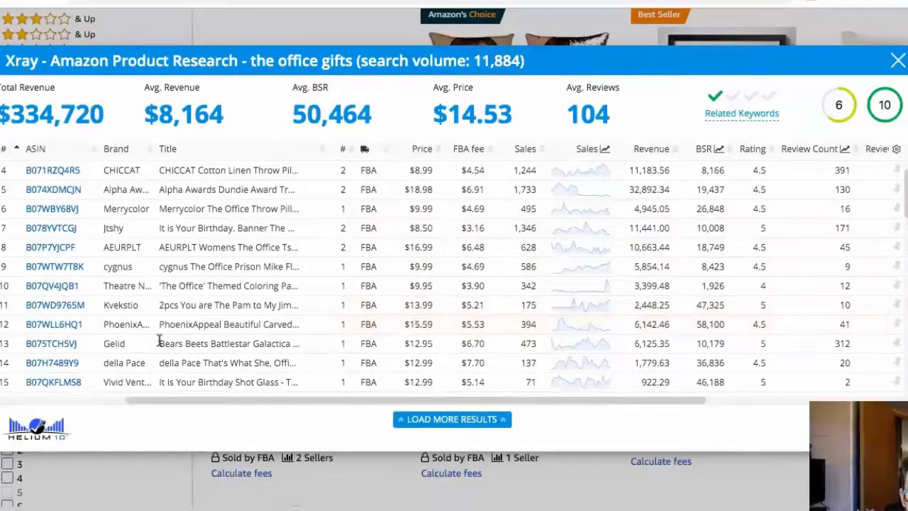
mouse_move(65, 327)
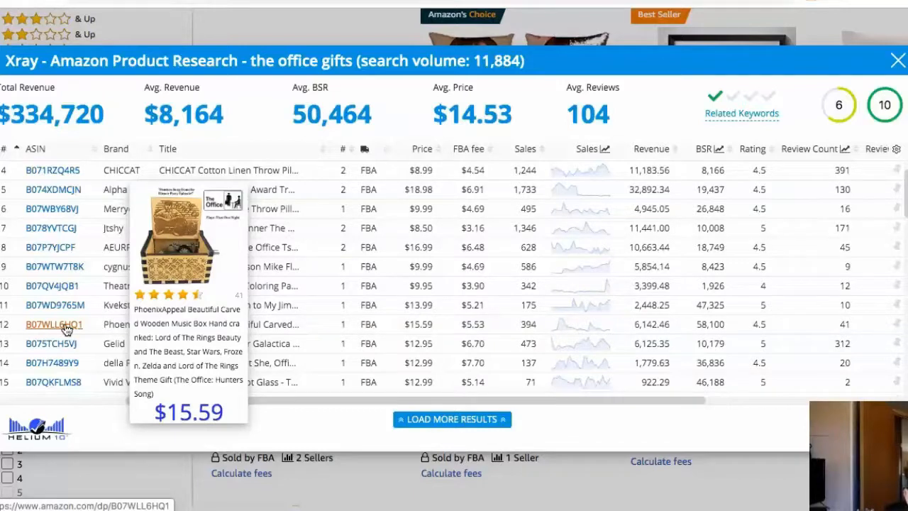
mouse_move(66, 343)
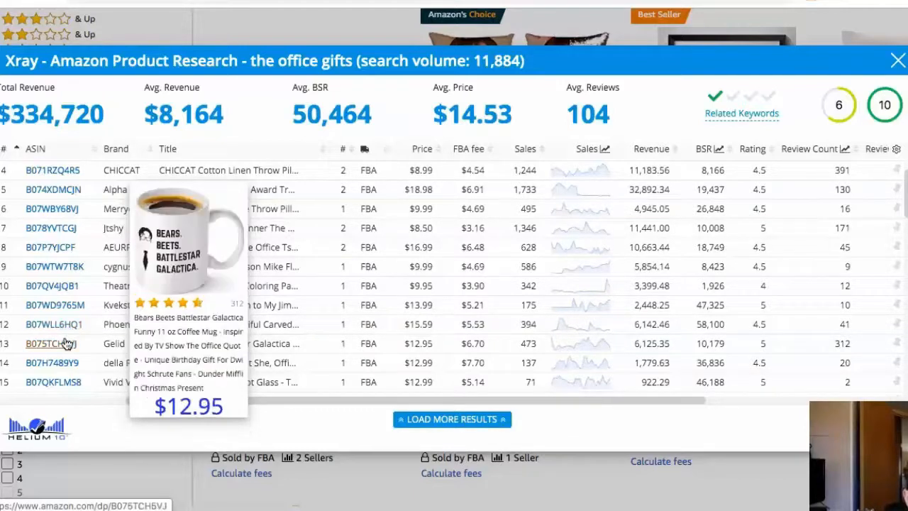
mouse_move(68, 367)
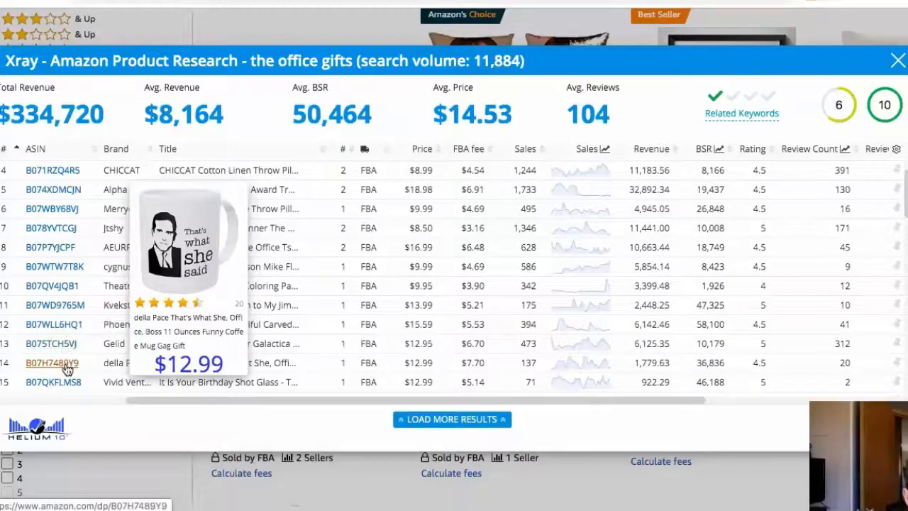
mouse_move(69, 385)
scroll(69, 383, "down", 1)
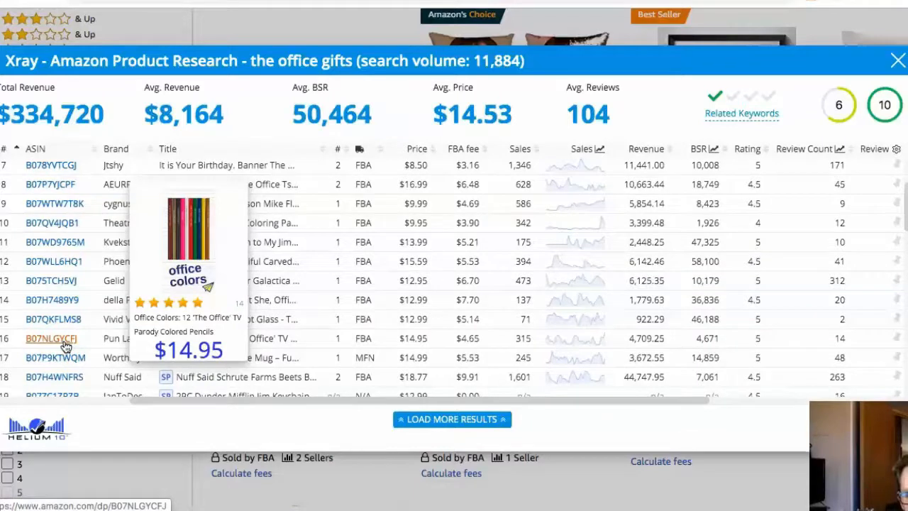
scroll(64, 345, "down", 1)
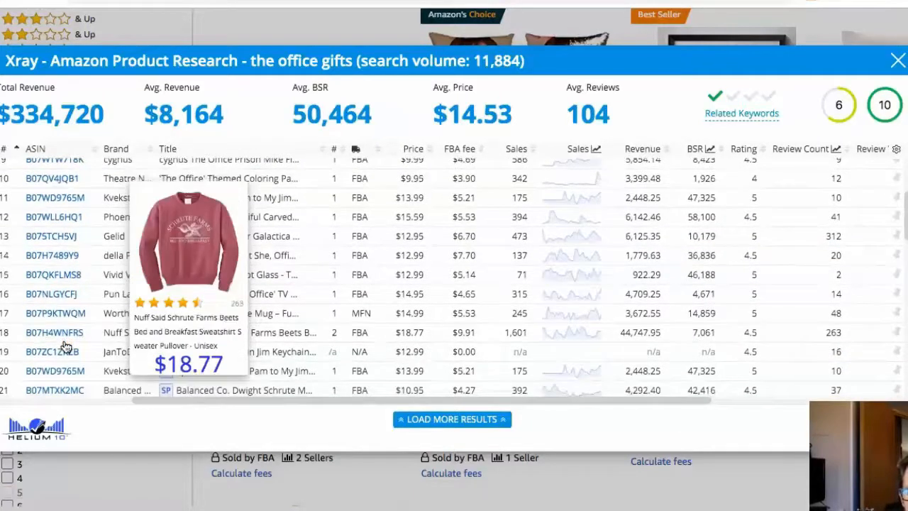
scroll(64, 346, "down", 1)
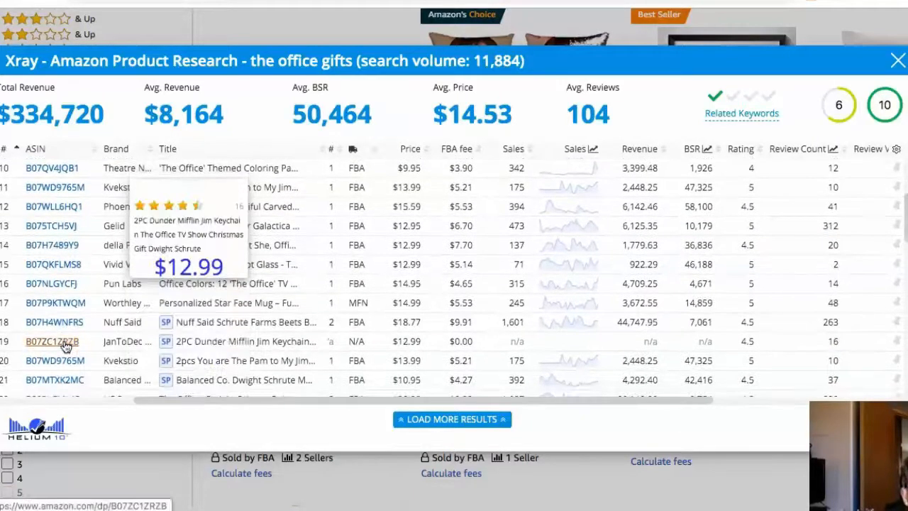
scroll(64, 346, "down", 2)
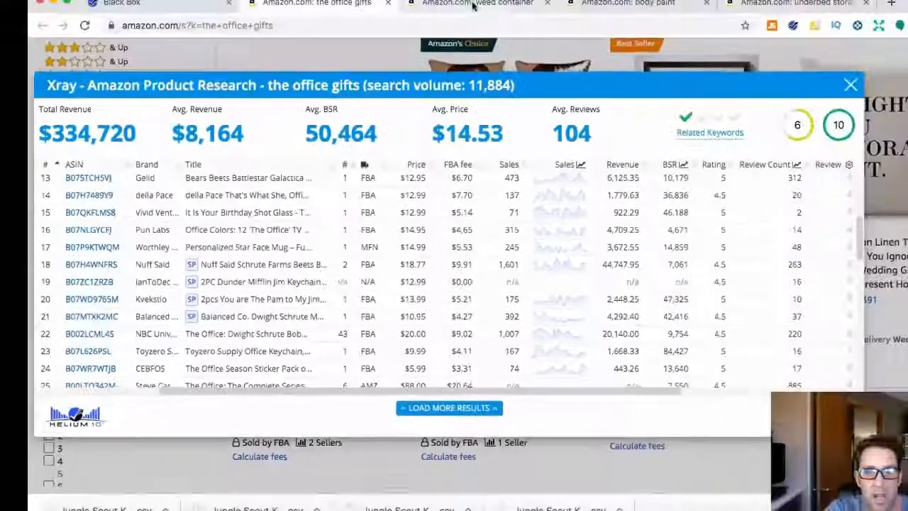
Review the "weed container" Xray data across to the review count column and close that results tab.
left_click(424, 44)
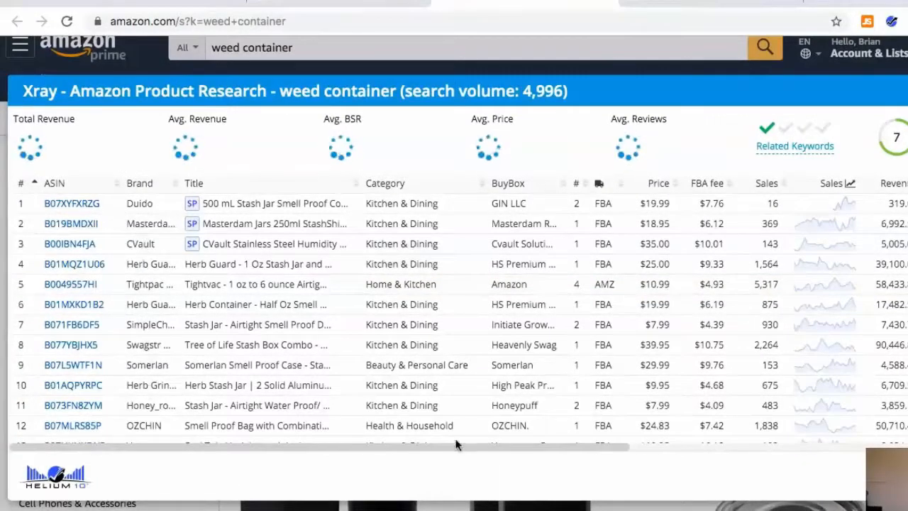
left_click_drag(456, 448, 597, 445)
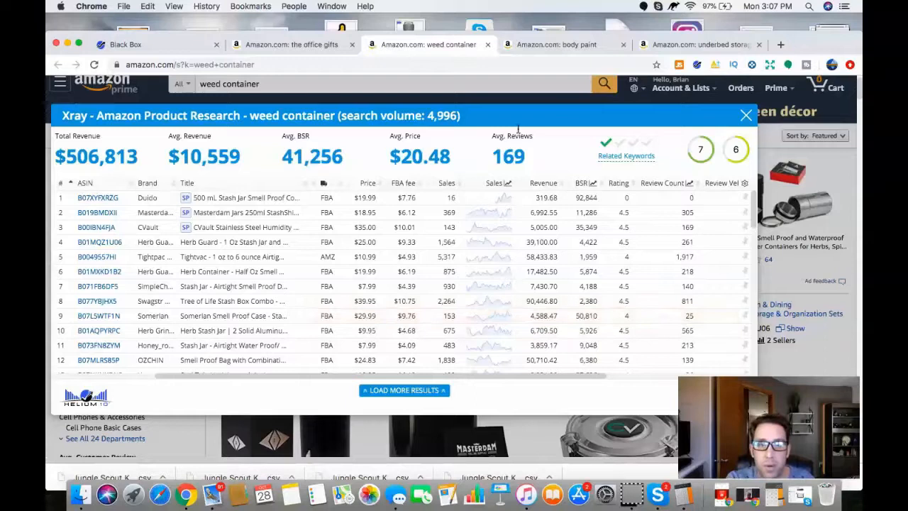
left_click(487, 45)
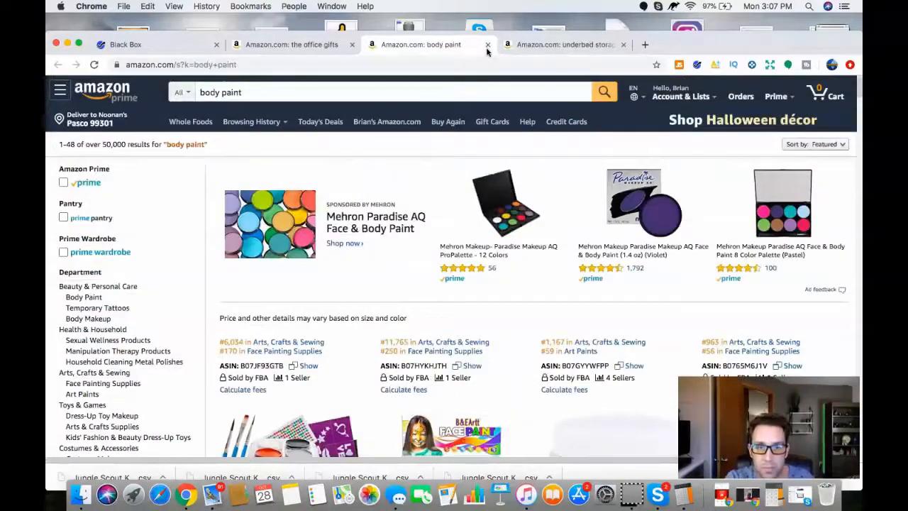
Run Helium 10's Xray product research on the "body paint" results and open SpeedRobot's $14.88 Face Paint Kit for Kids listing.
left_click(698, 65)
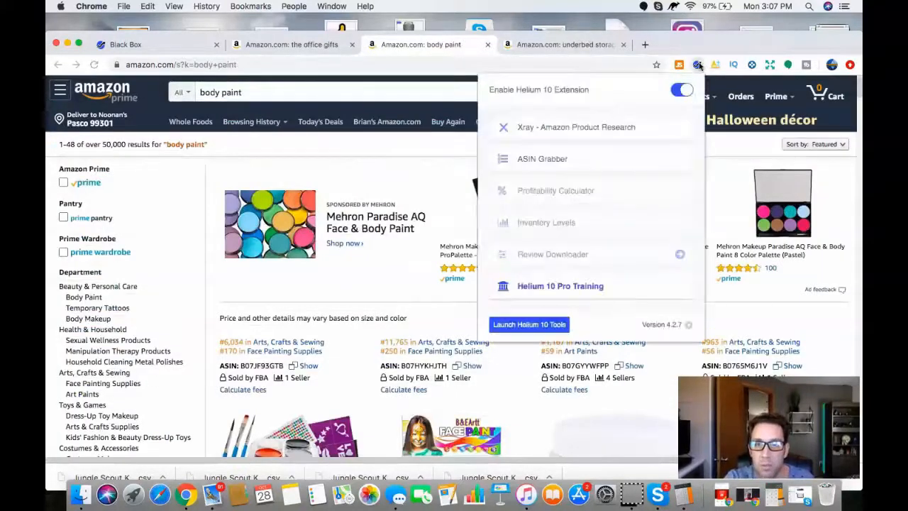
left_click(604, 127)
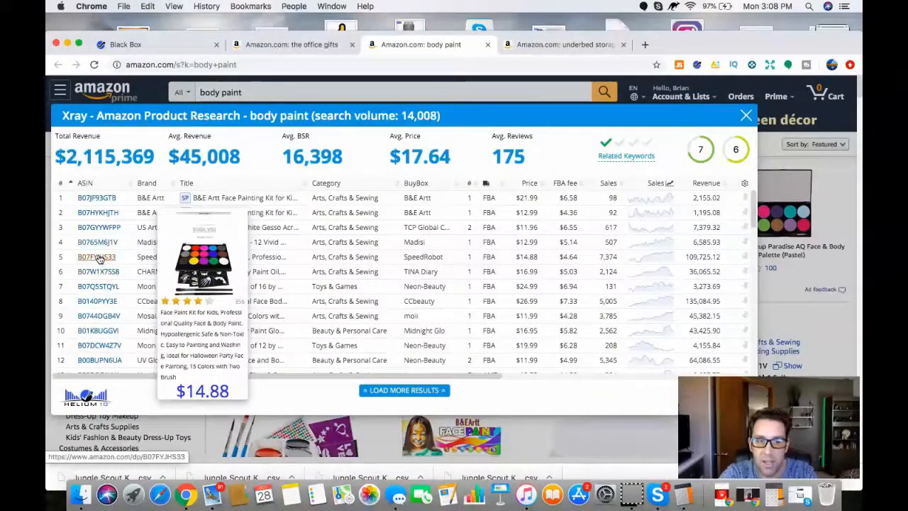
left_click(98, 258)
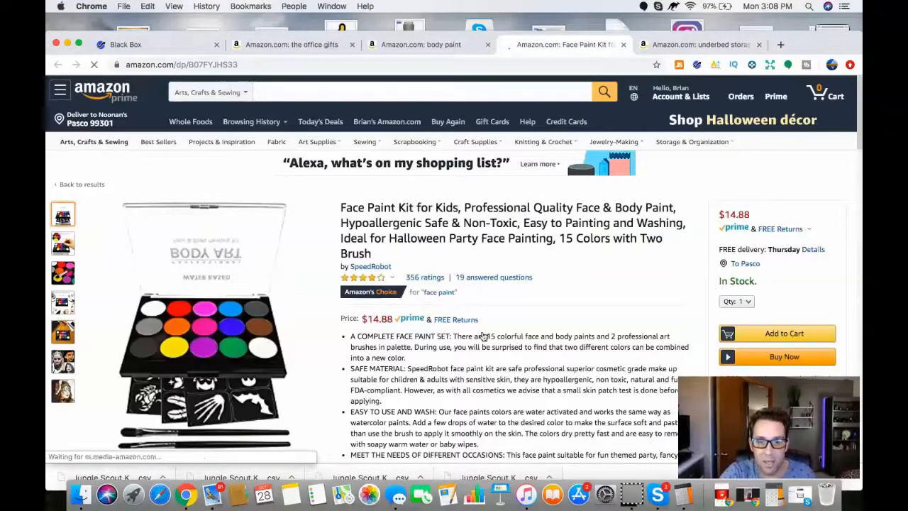
Look through the whole SpeedRobot face paint kit listing, including its title, best sellers rank and manufacturer content.
scroll(482, 336, "down", 1)
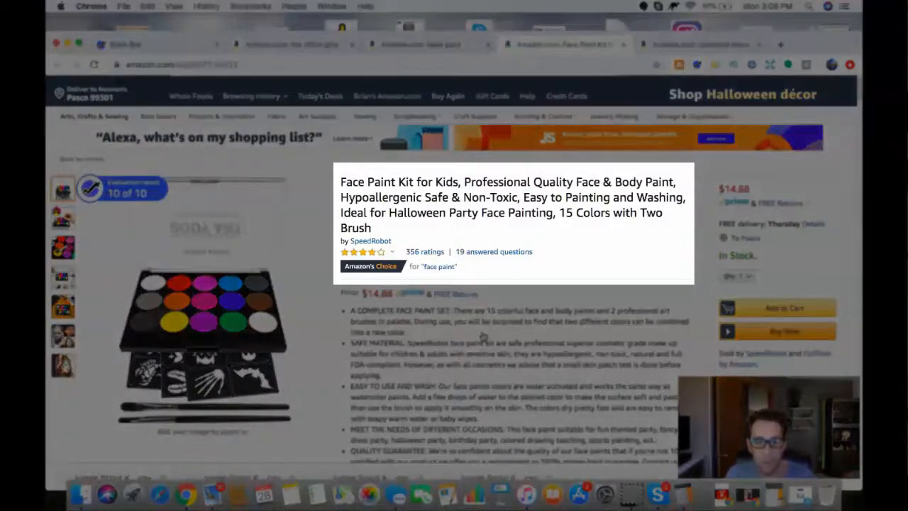
scroll(483, 336, "down", 15)
scroll(483, 336, "down", 20)
scroll(485, 394, "down", 3)
scroll(485, 394, "up", 8)
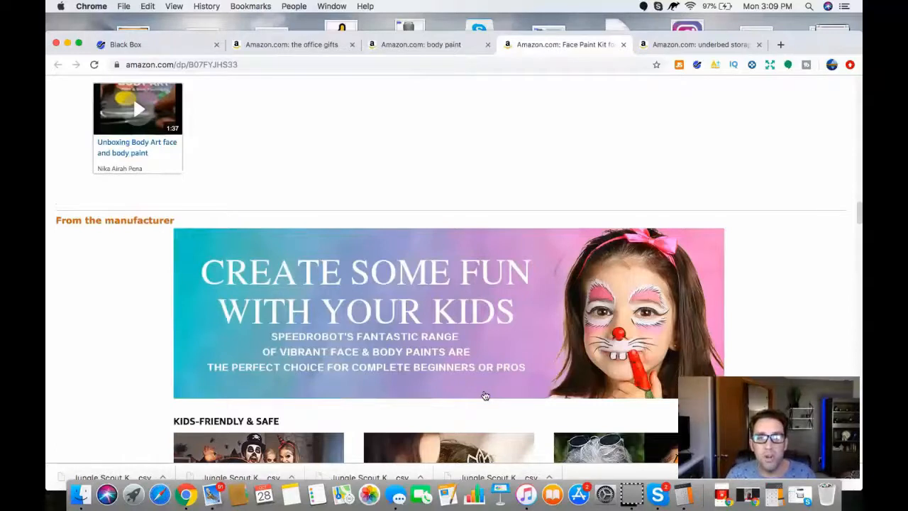
scroll(485, 395, "up", 20)
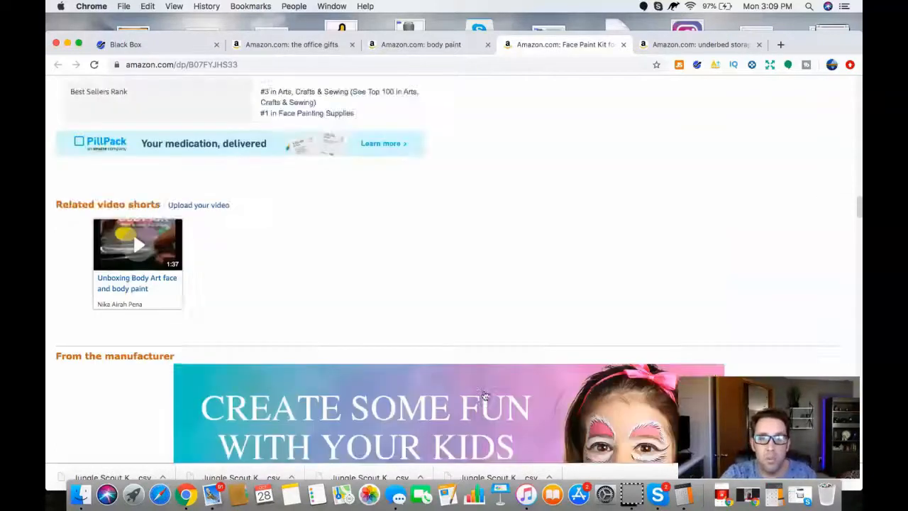
scroll(485, 395, "up", 20)
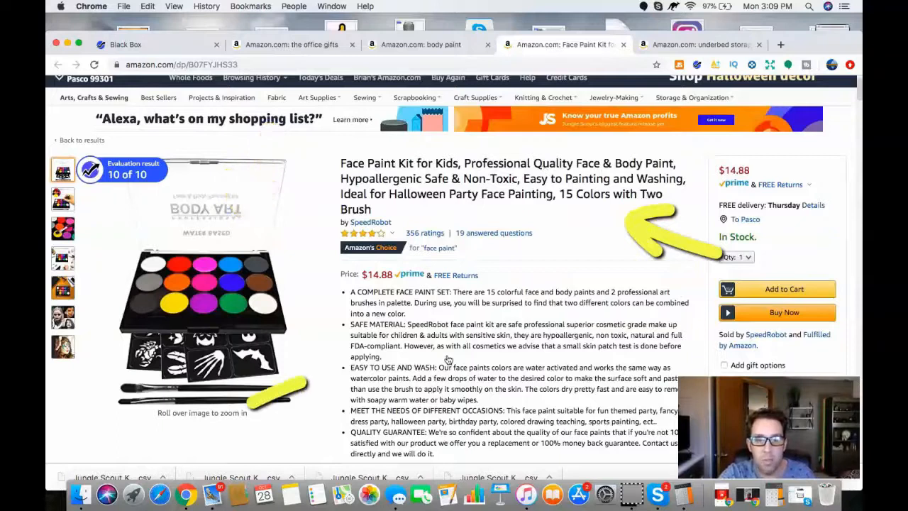
Examine the face paint kit's title, images and bullet points for how well the listing is optimised.
scroll(448, 359, "down", 2)
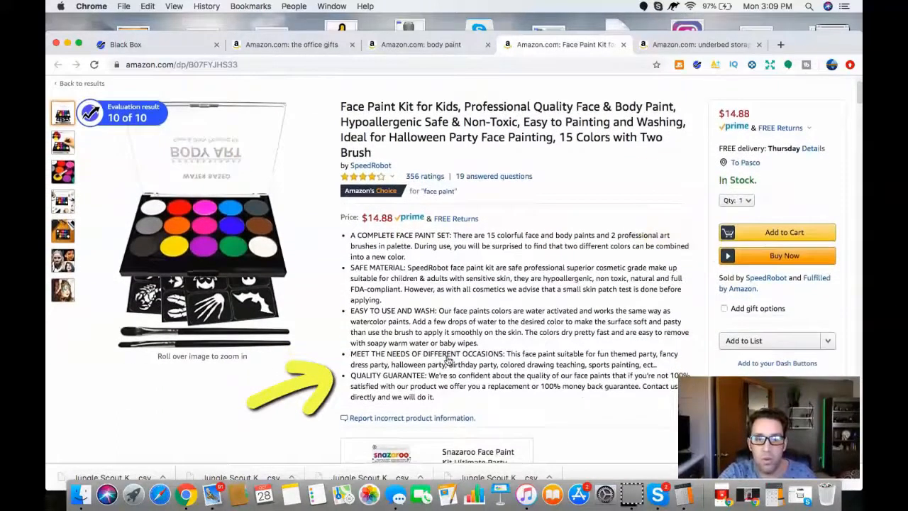
scroll(448, 360, "down", 5)
scroll(448, 359, "up", 4)
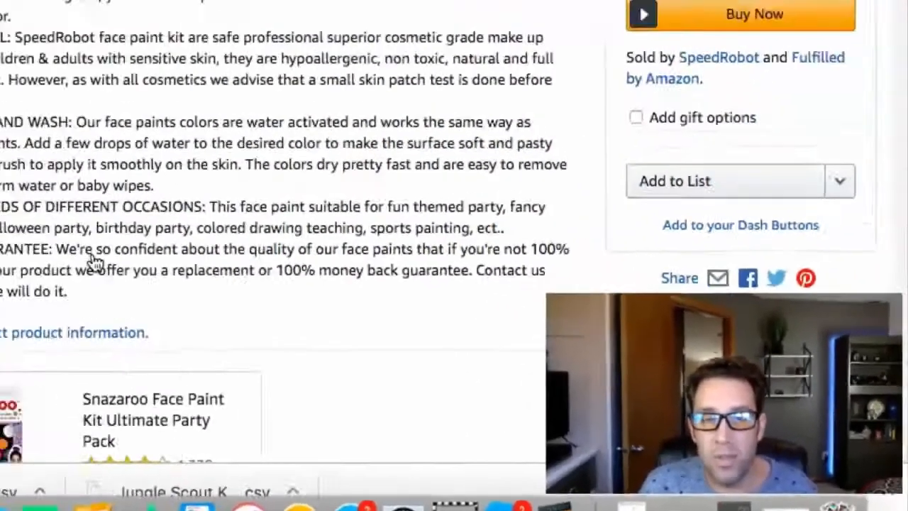
scroll(447, 370, "down", 1)
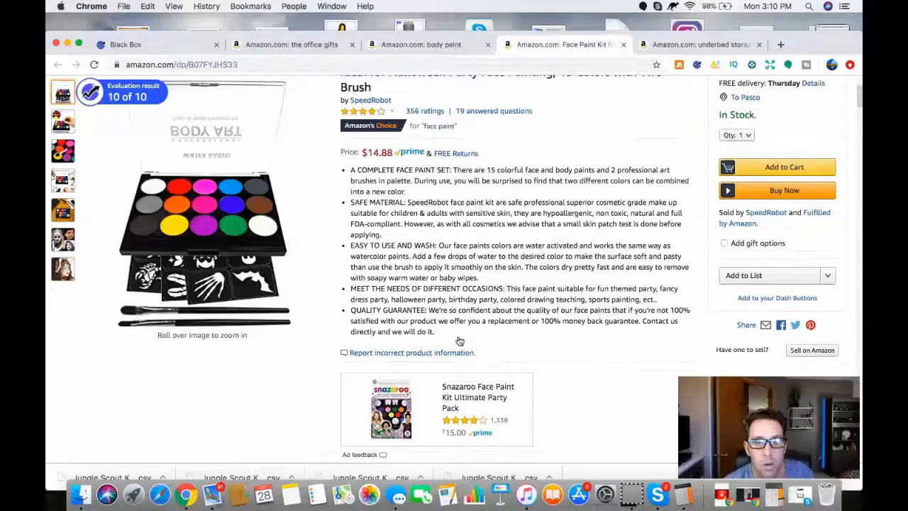
scroll(459, 341, "up", 3)
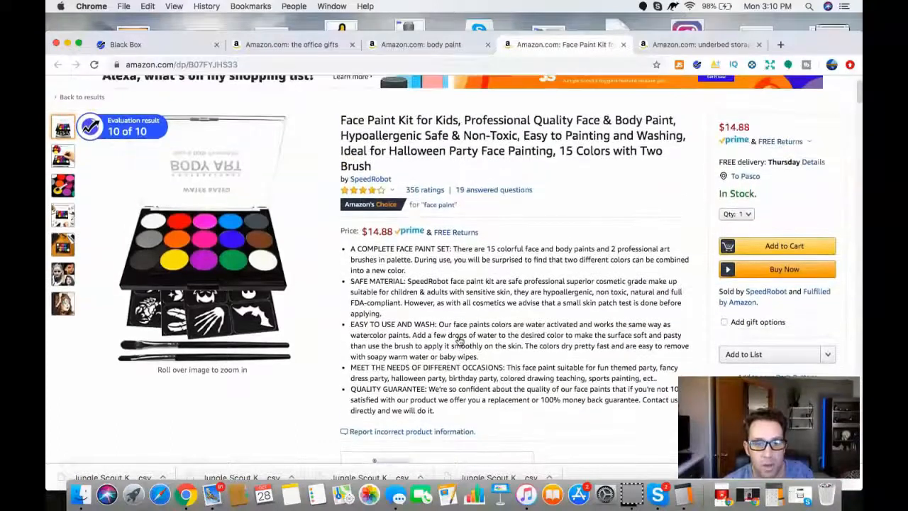
Show the face paint kit's price and sales rank history for All Time and close the listing's tab.
scroll(459, 341, "down", 2)
scroll(459, 342, "down", 5)
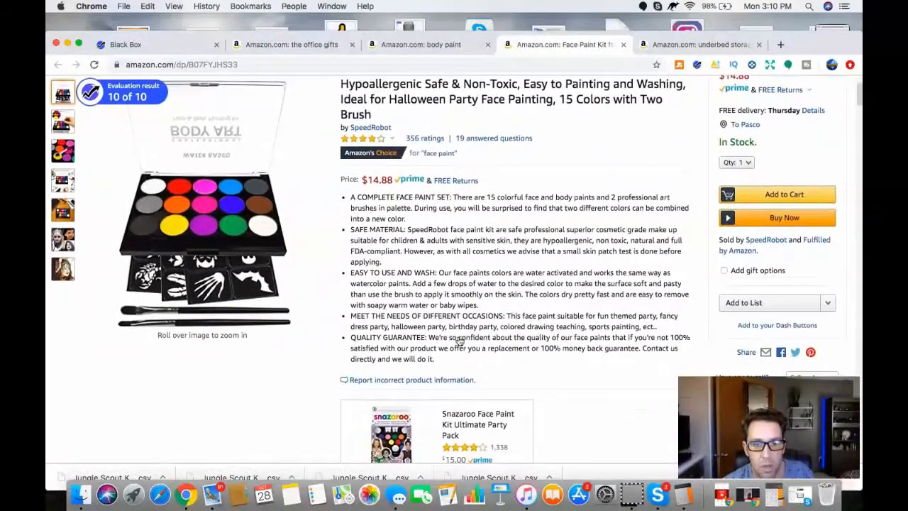
scroll(459, 341, "down", 2)
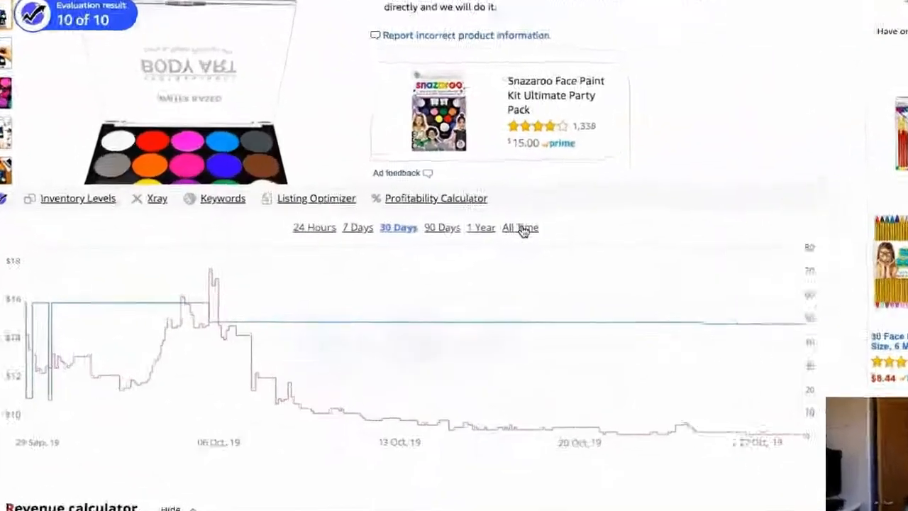
left_click(611, 199)
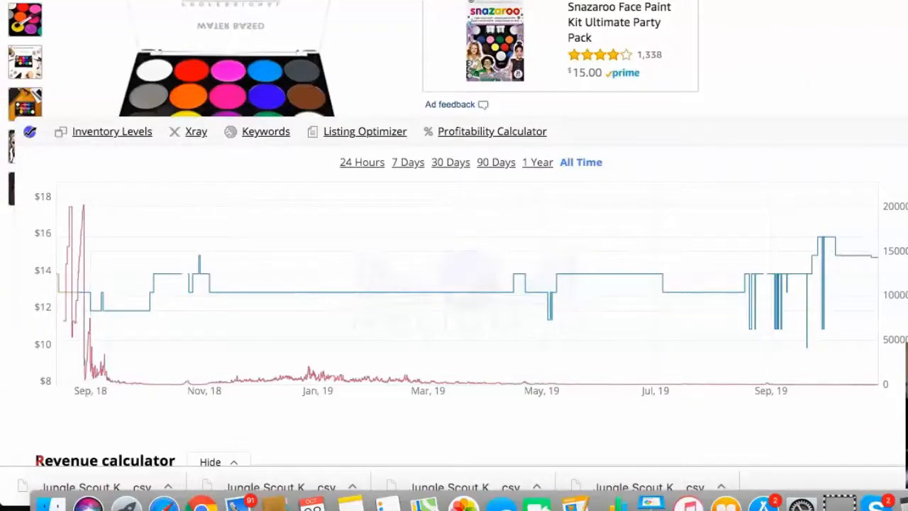
left_click(736, 26)
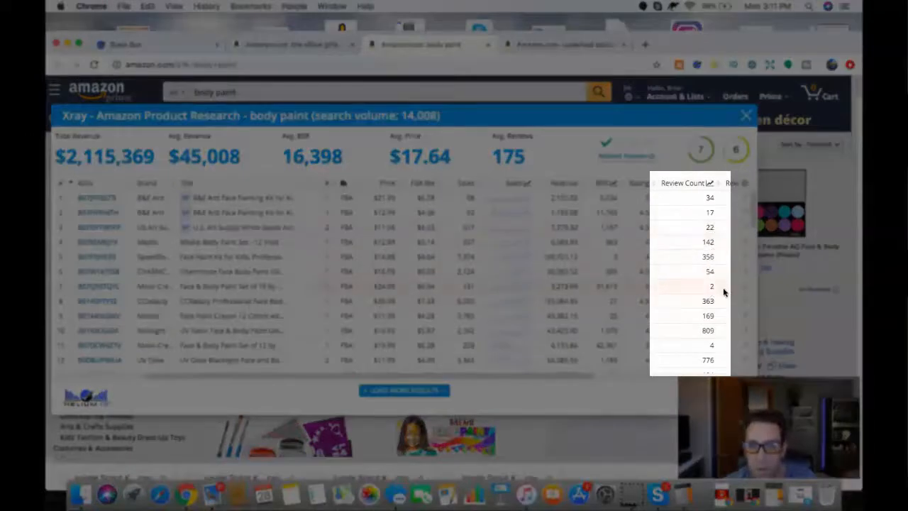
Compare revenue and review counts in the "body paint" Xray data and open the Moon Creations Face & Body Paint Set of 16 listing.
scroll(720, 343, "down", 2)
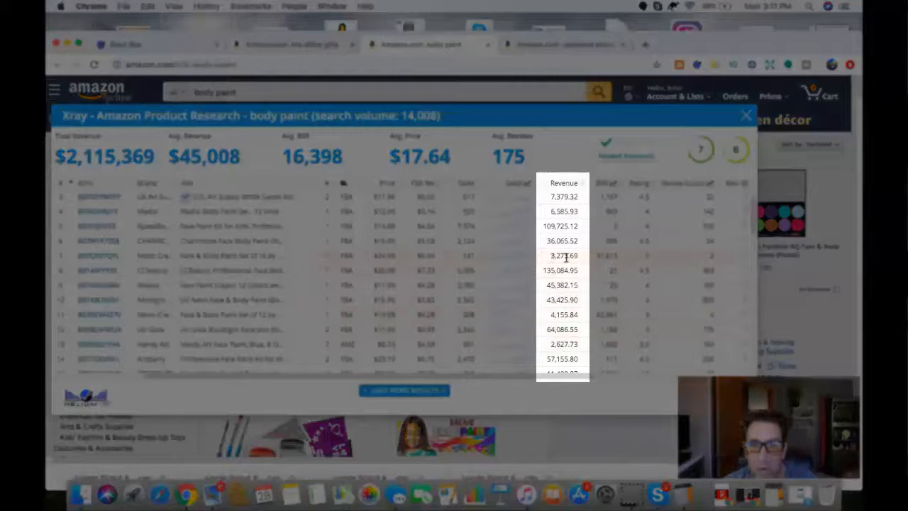
scroll(565, 257, "down", 1)
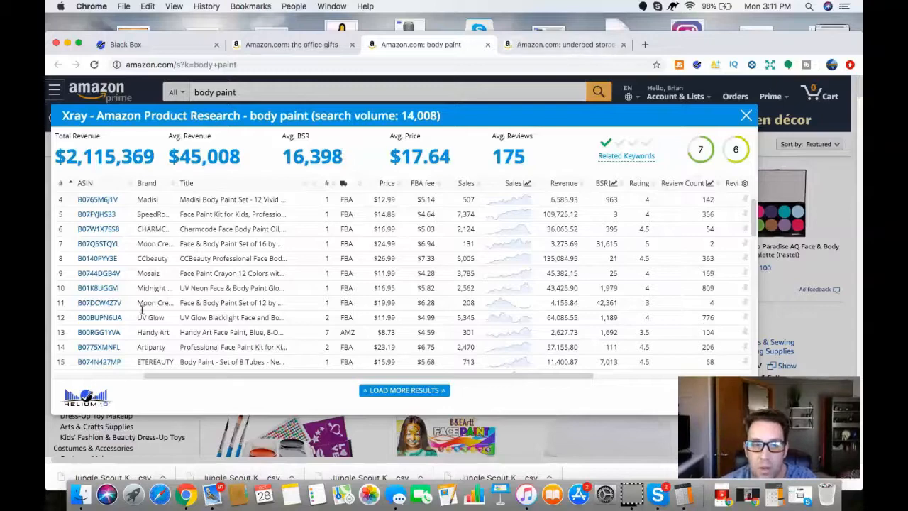
mouse_move(99, 254)
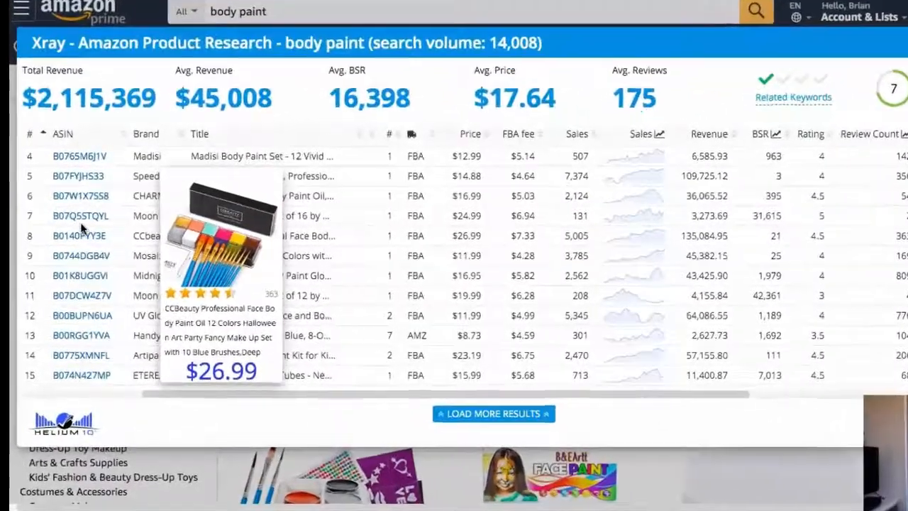
left_click(80, 215)
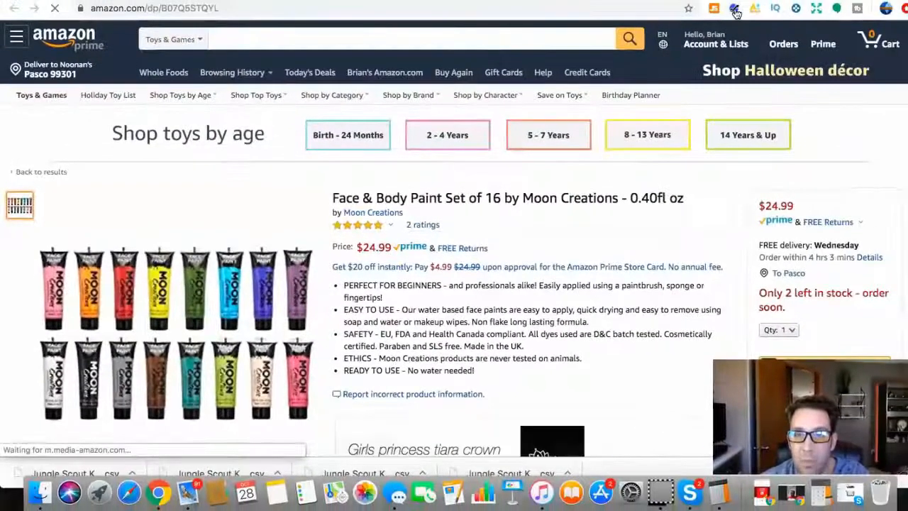
Open Helium 10's Profitability Calculator for the Moon Creations paint set and set the estimated unit manufacturing cost to $6.
left_click(735, 9)
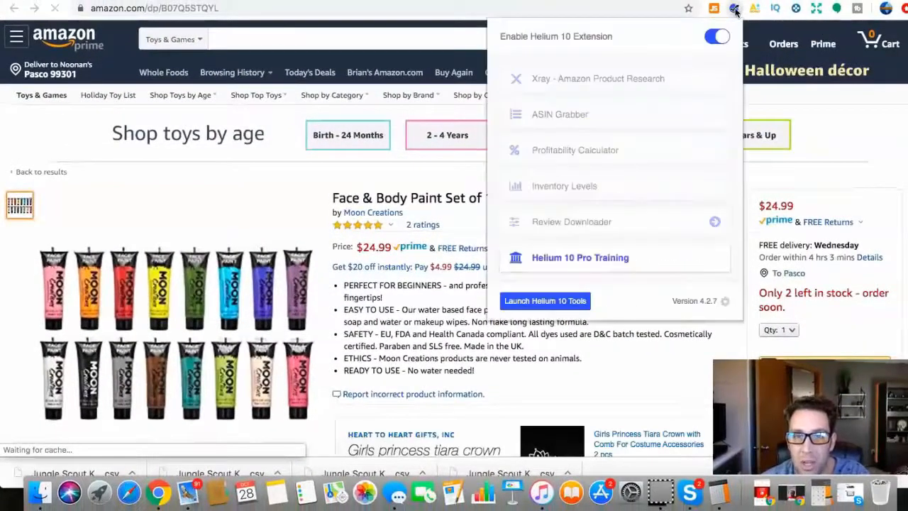
left_click(587, 152)
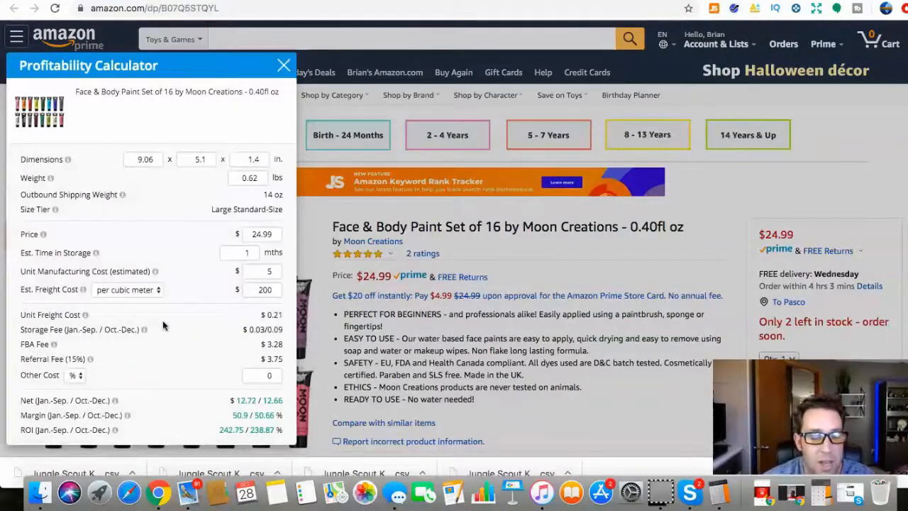
scroll(163, 321, "down", 1)
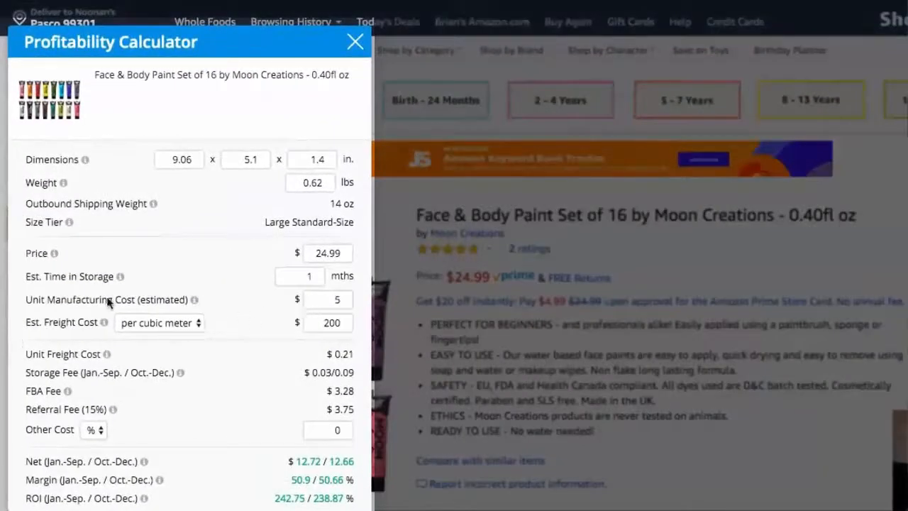
left_click(343, 301)
key("BackSpace")
type("6")
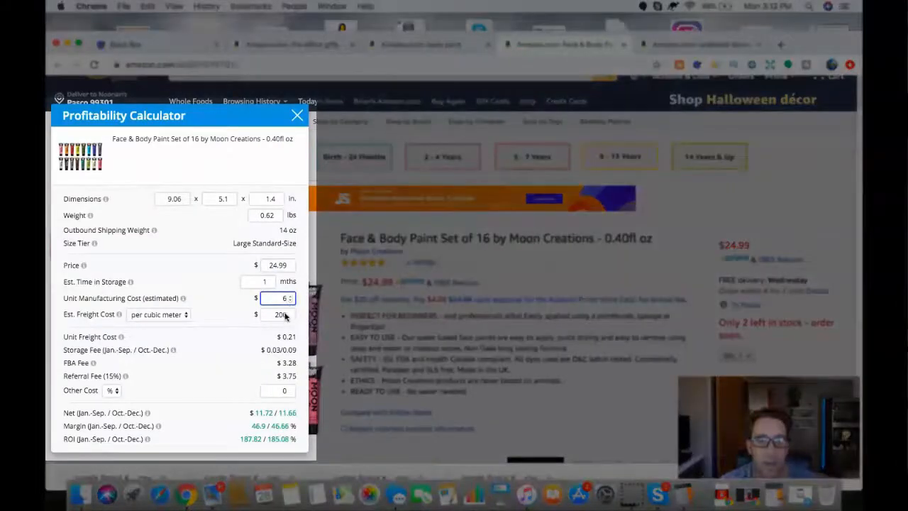
Set the estimated freight cost to $3 per cubic meter and check the paint set's net profit and margin.
left_click_drag(285, 317, 271, 317)
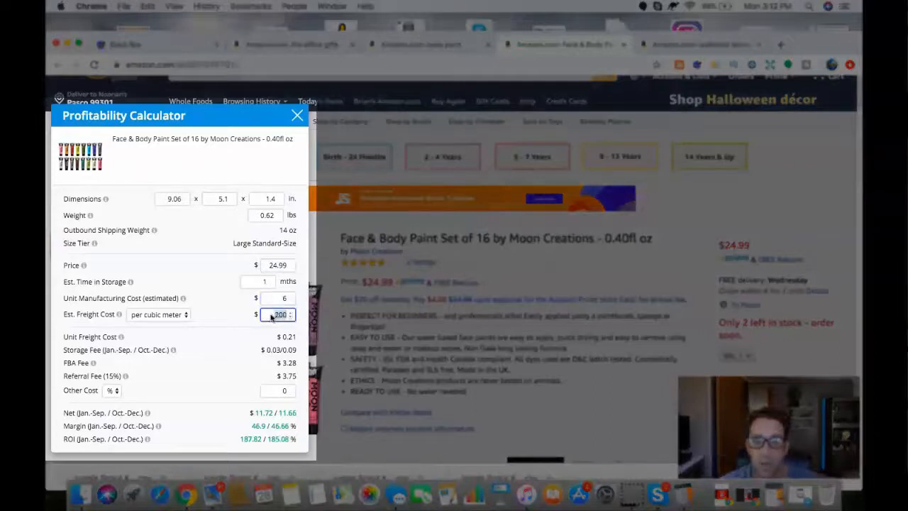
key("BackSpace")
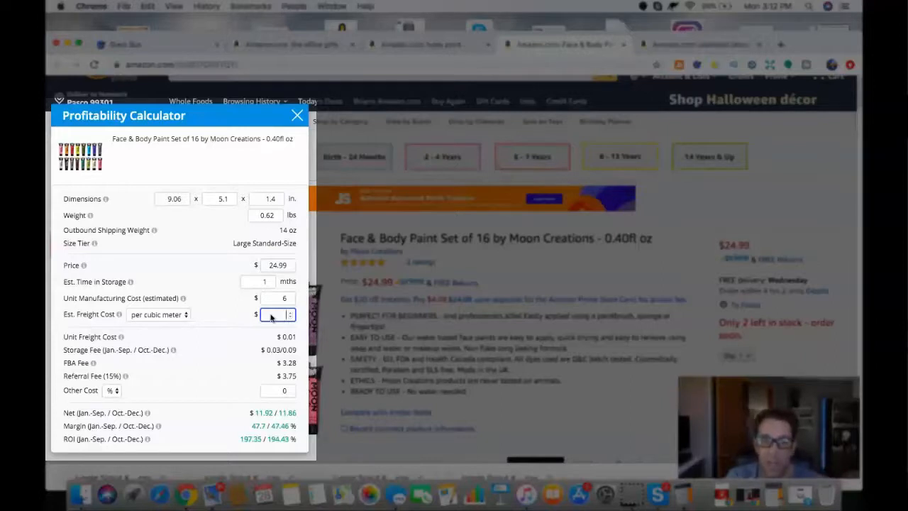
type("3")
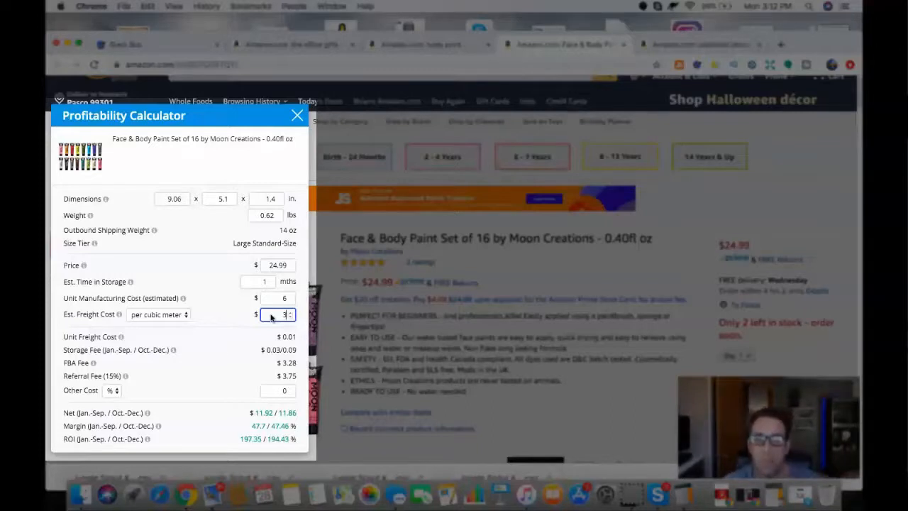
left_click(245, 343)
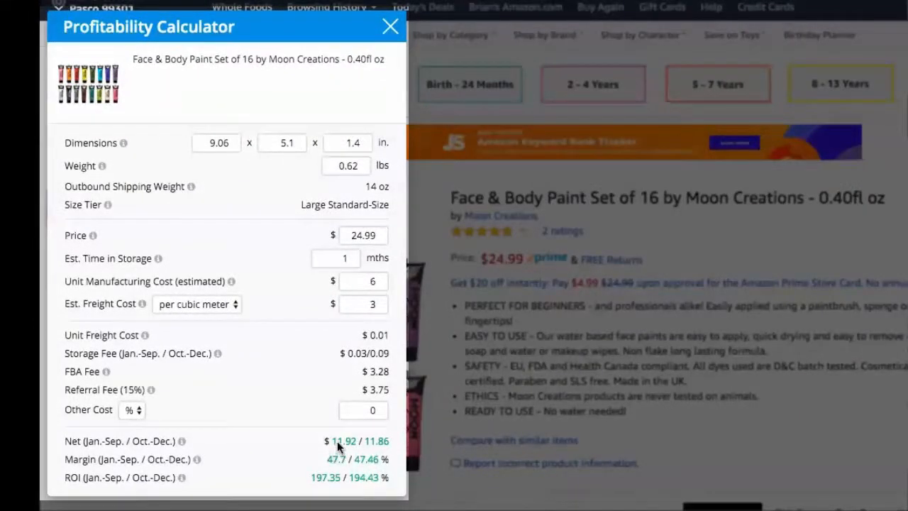
left_click(323, 441)
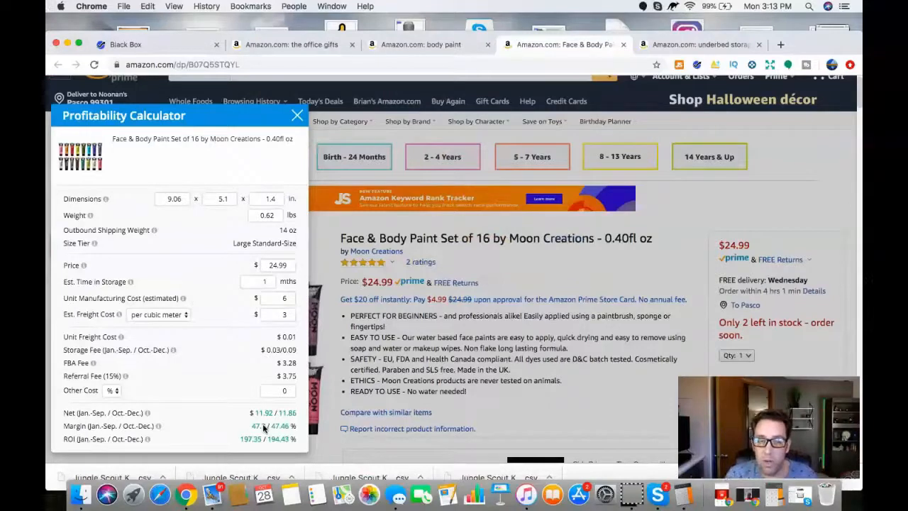
Open Alibaba in a new tab, search its products for "body paint" and look at the first supplier offers.
left_click(780, 44)
type("ali")
key("Return")
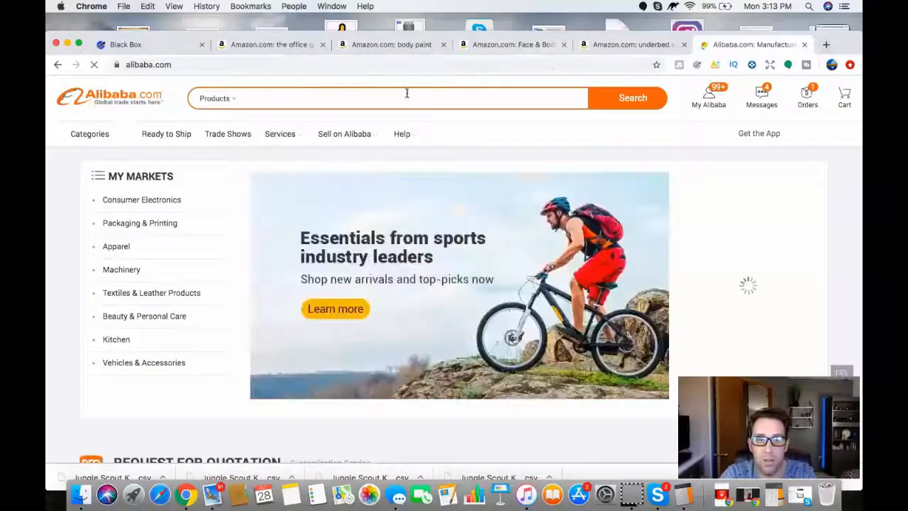
left_click(406, 93)
type("body paint")
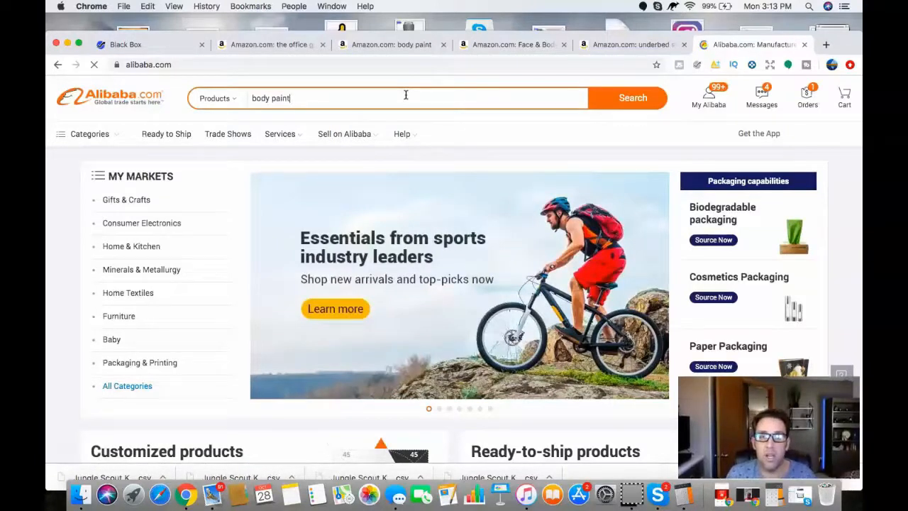
key("Return")
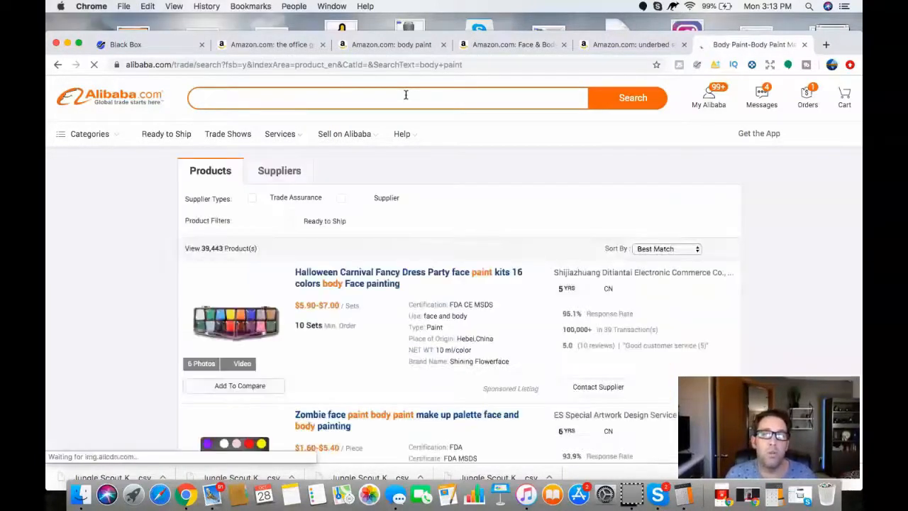
scroll(405, 95, "down", 2)
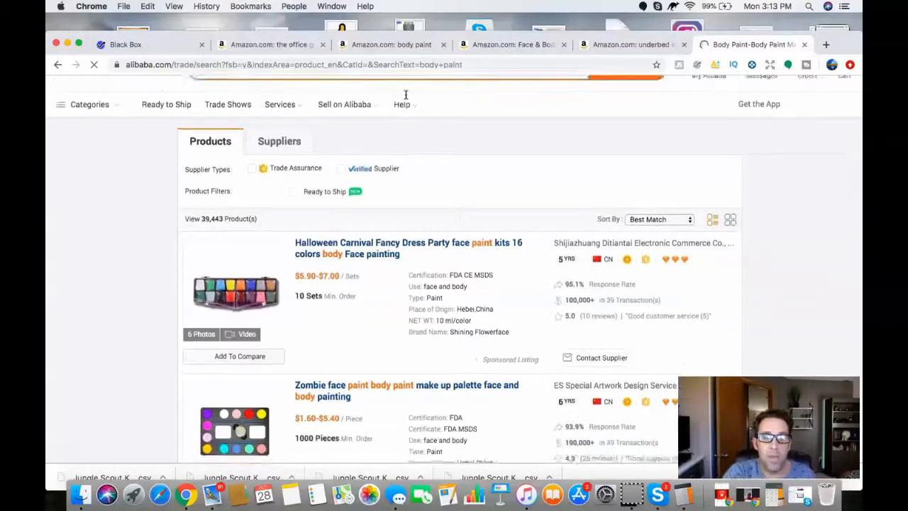